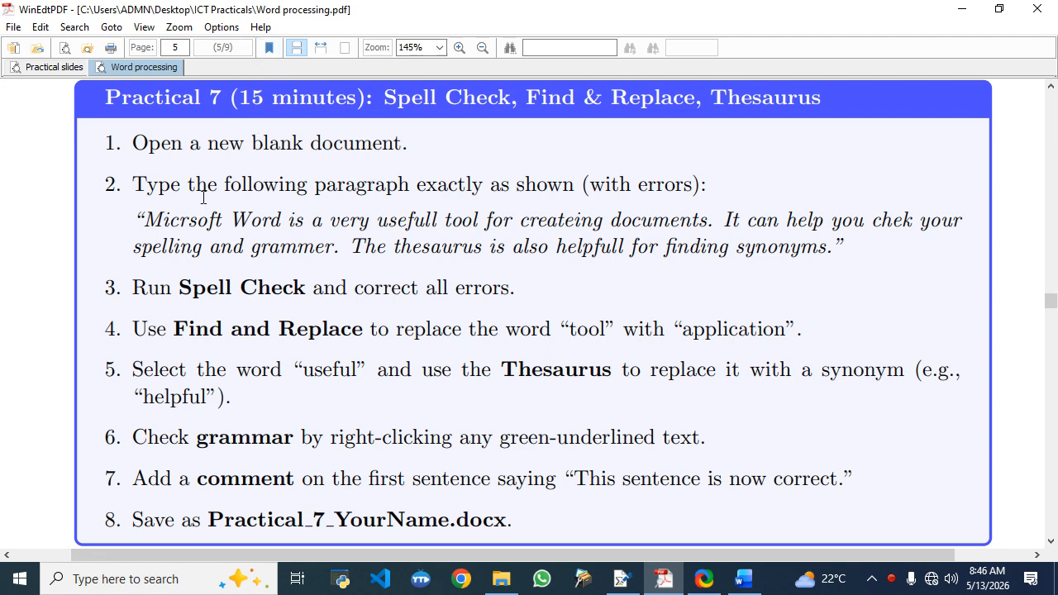
Step: Open Word, create a new blank document and maximize its window
click(20, 583)
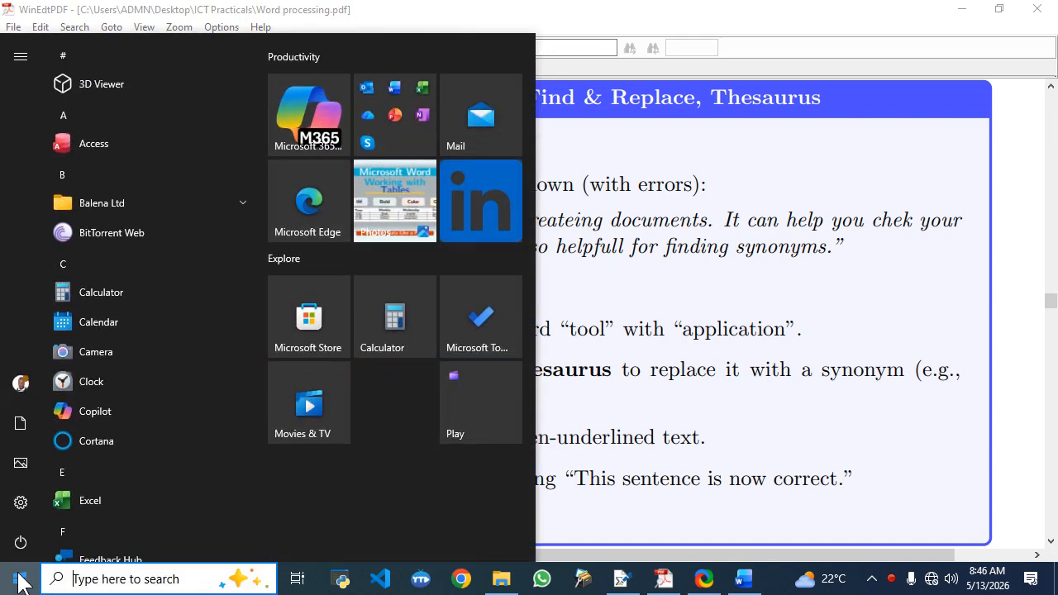
text(word)
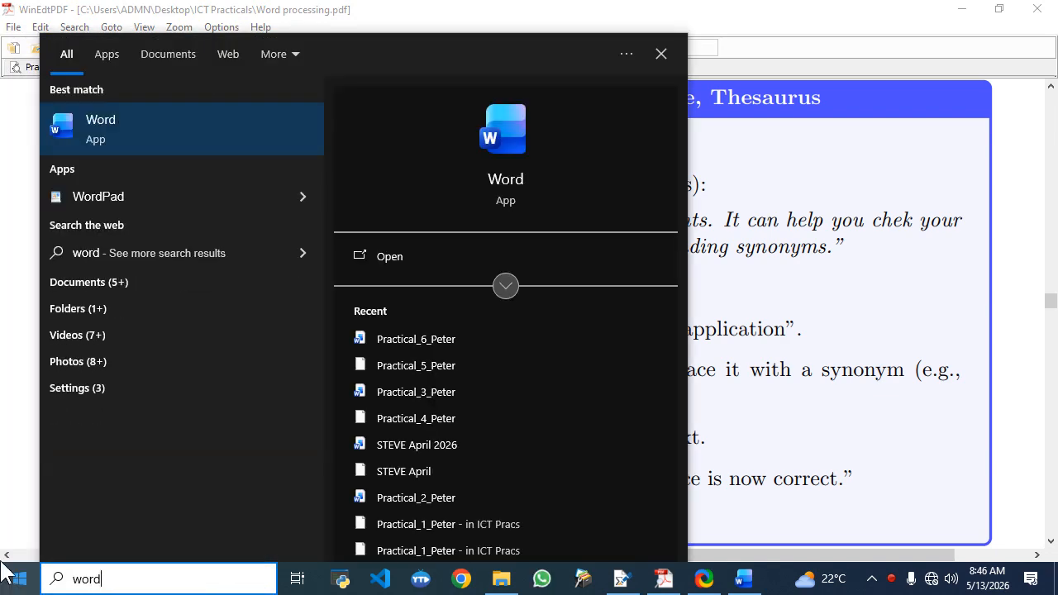
click(136, 147)
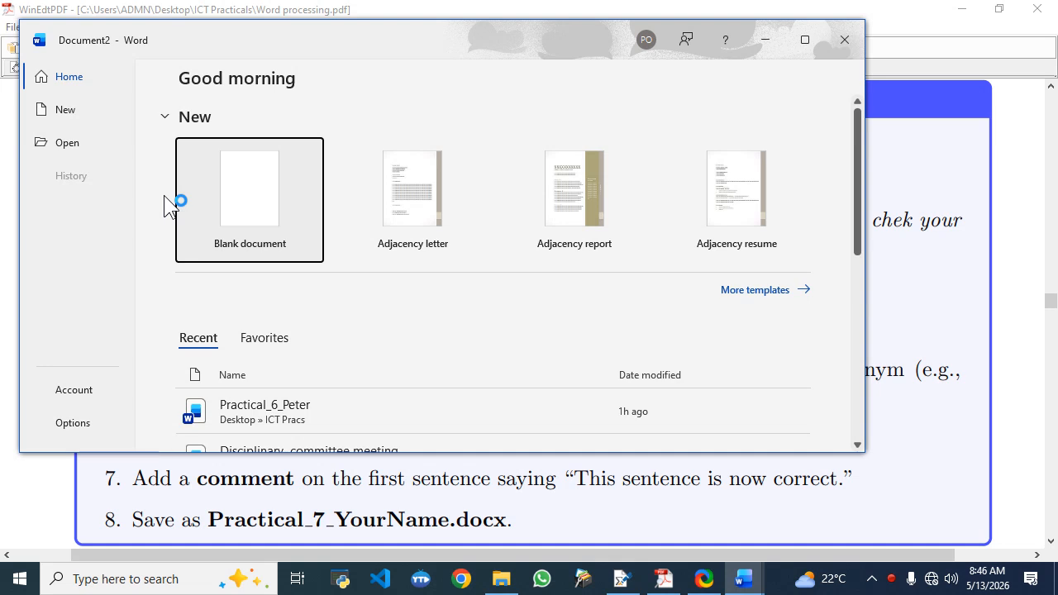
click(255, 215)
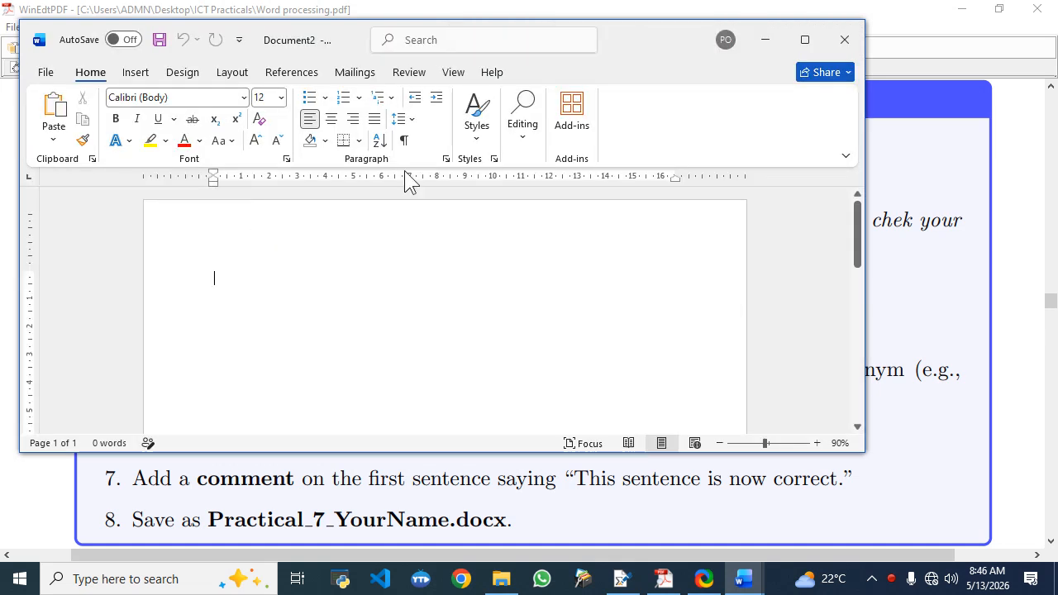
click(805, 43)
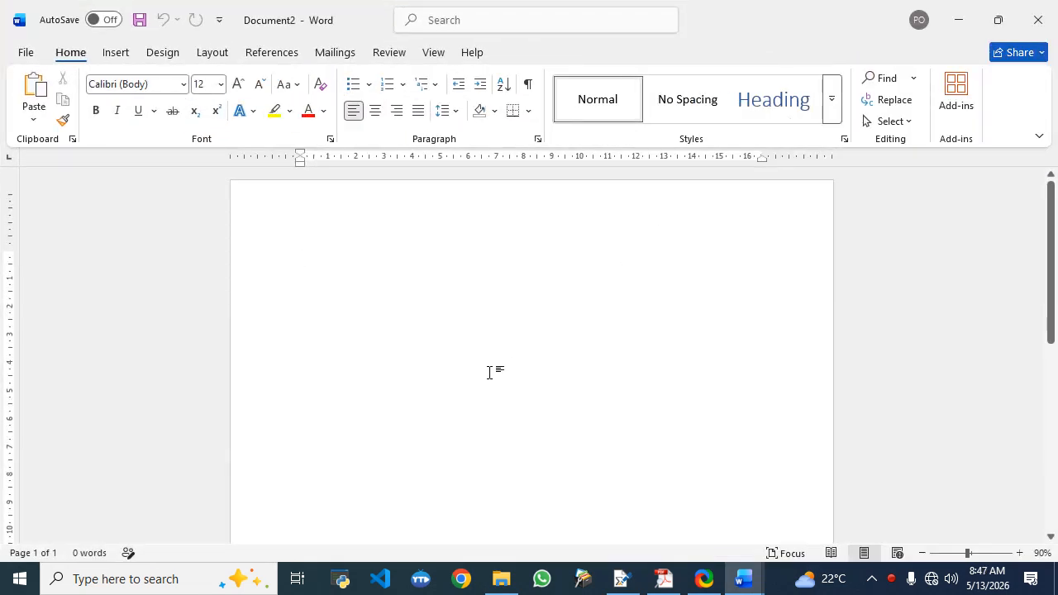
Step: Copy the misspelled Practical 7 paragraph from the Word processing PDF in WinEdtPDF and paste it into the blank Word document
click(664, 581)
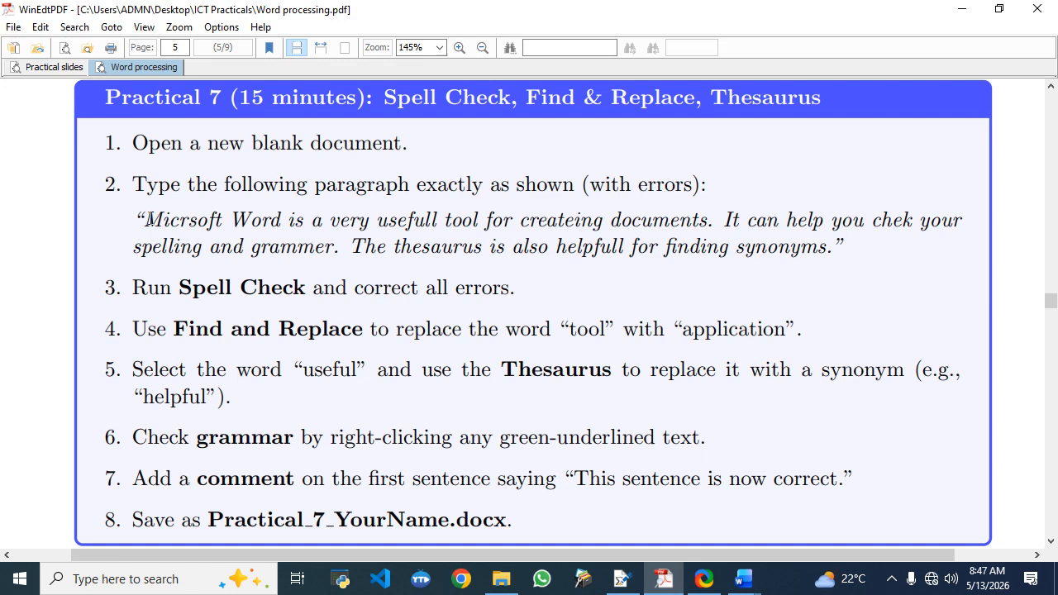
drag(144, 220, 836, 258)
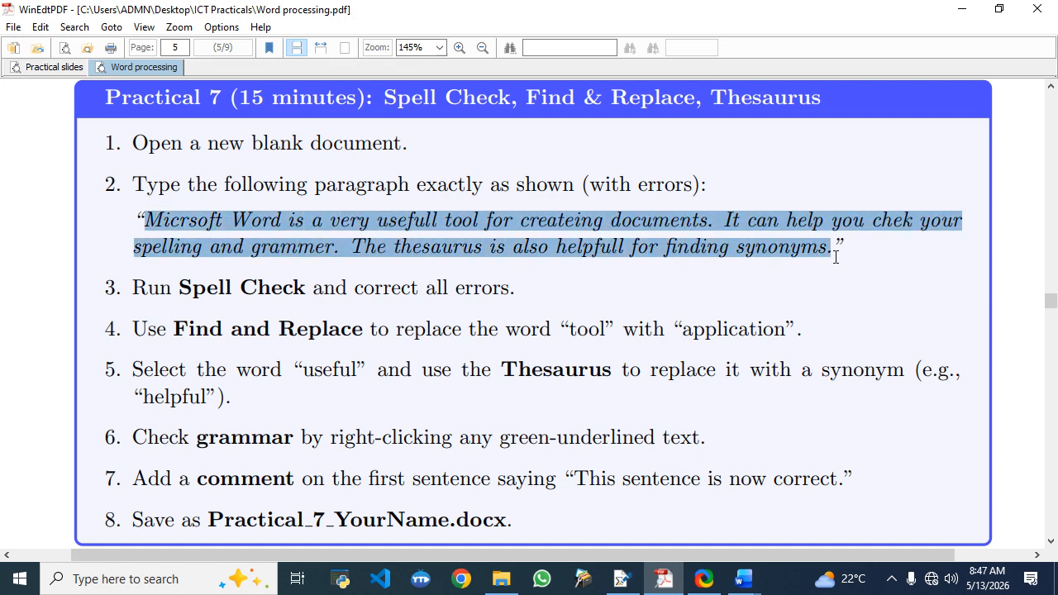
right_click(593, 221)
click(648, 235)
mouse_move(748, 583)
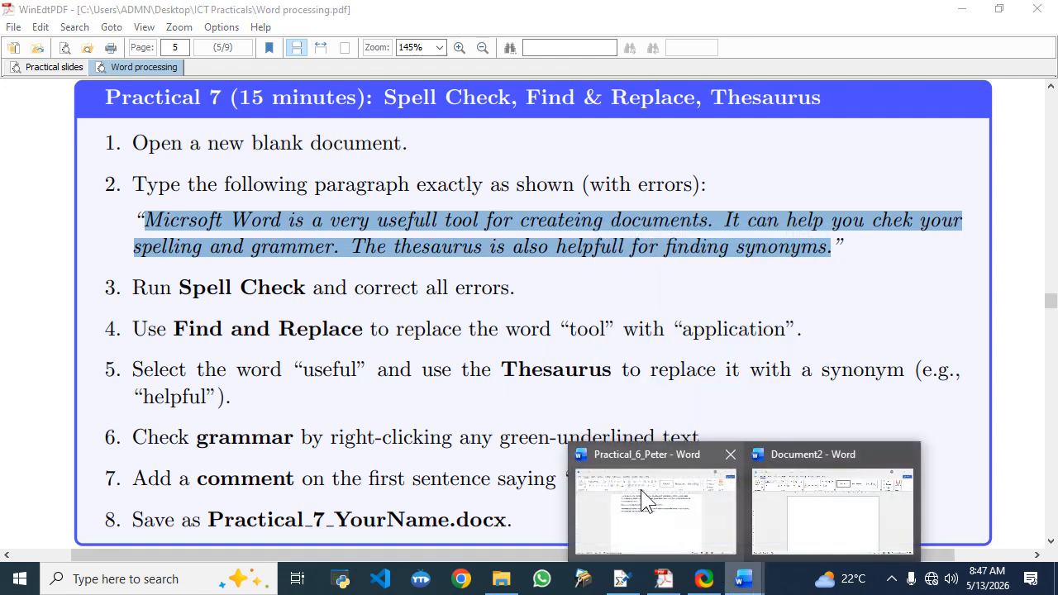
click(810, 508)
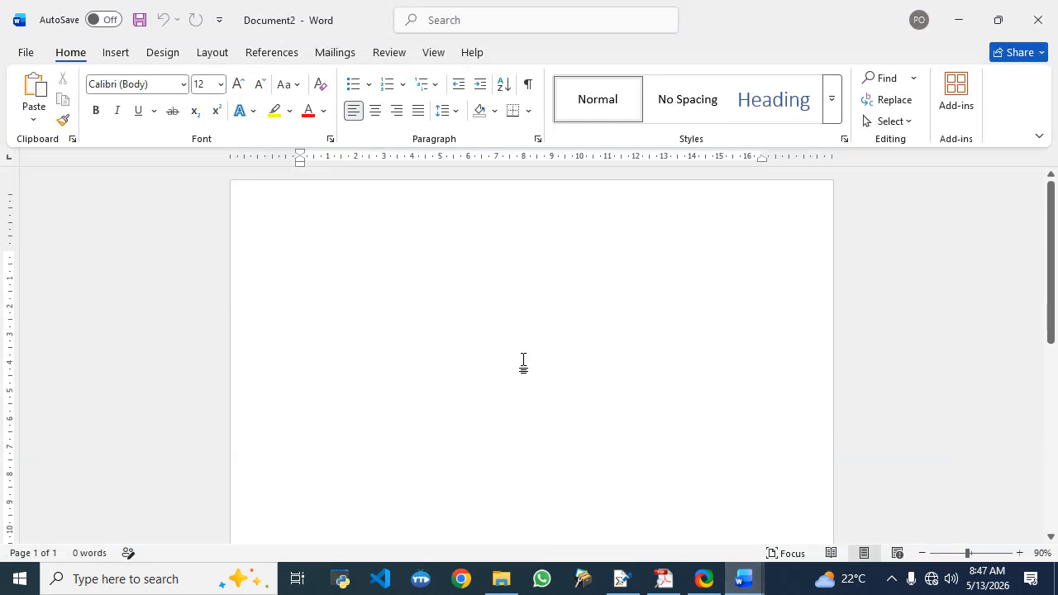
key(ctrl+v)
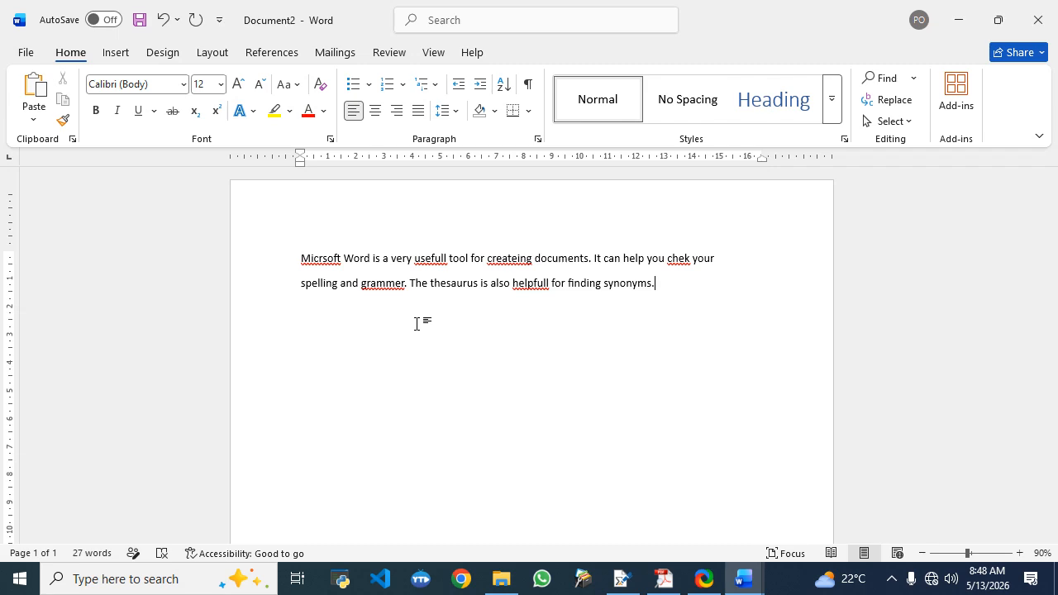
Step: Consult the Practical 7 slide, then spell-check the whole pasted paragraph in Word, correcting the first sentence with "Microsoft", "useful" and "creating"
click(664, 578)
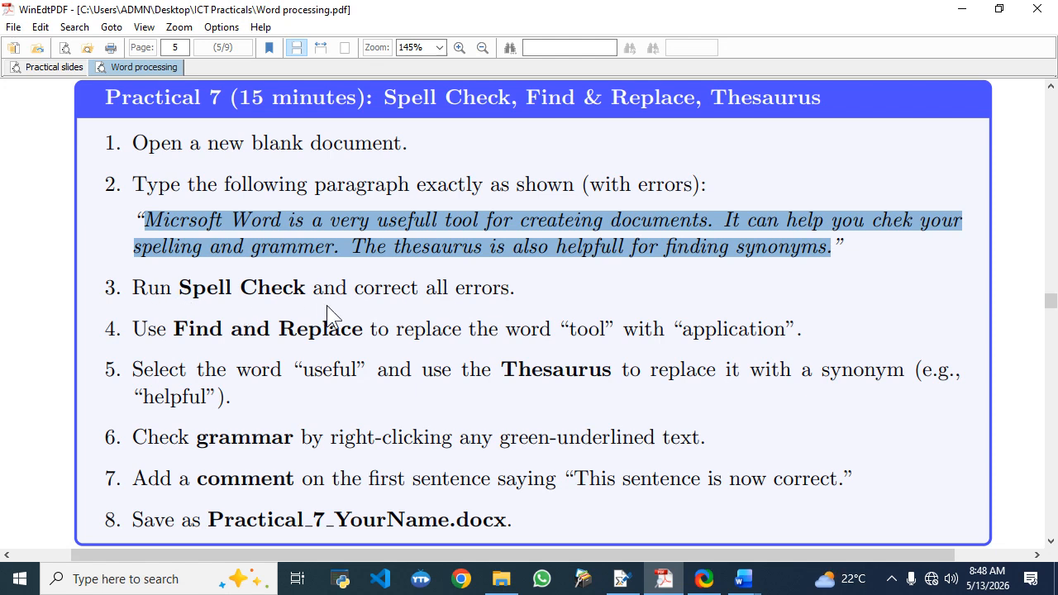
click(41, 66)
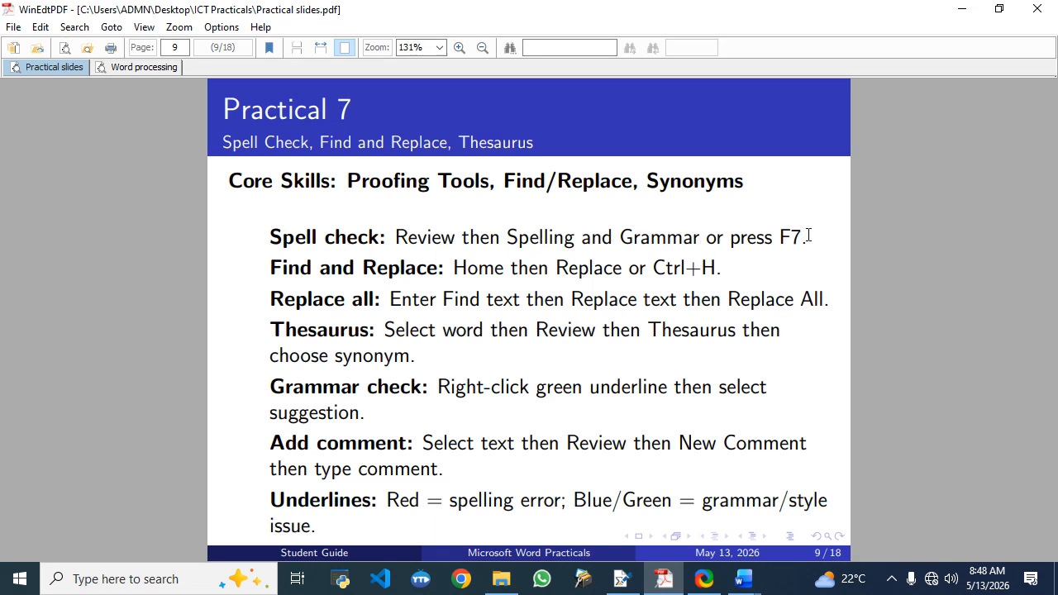
mouse_move(744, 578)
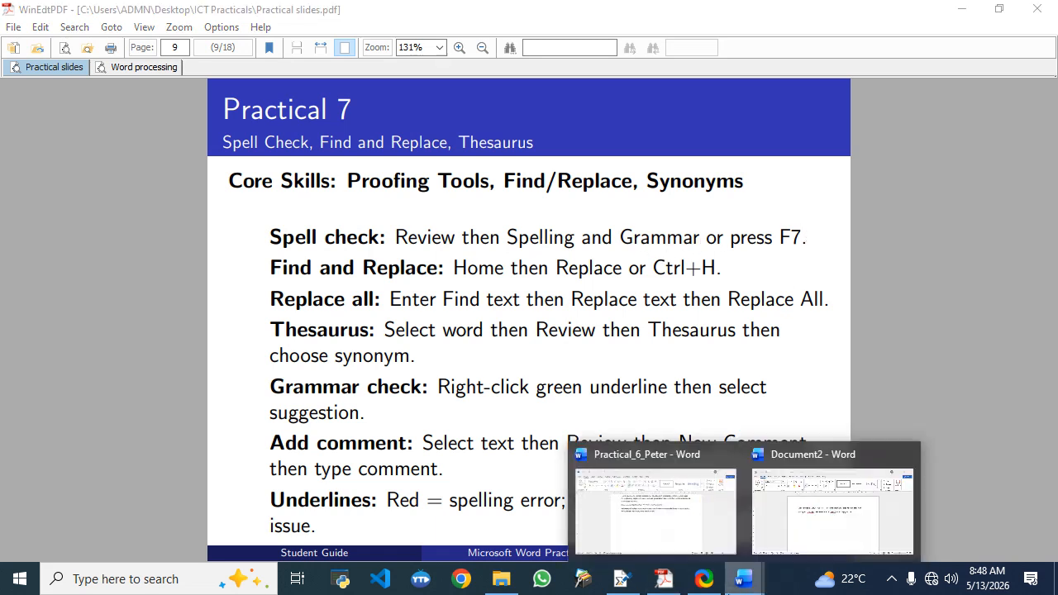
click(792, 533)
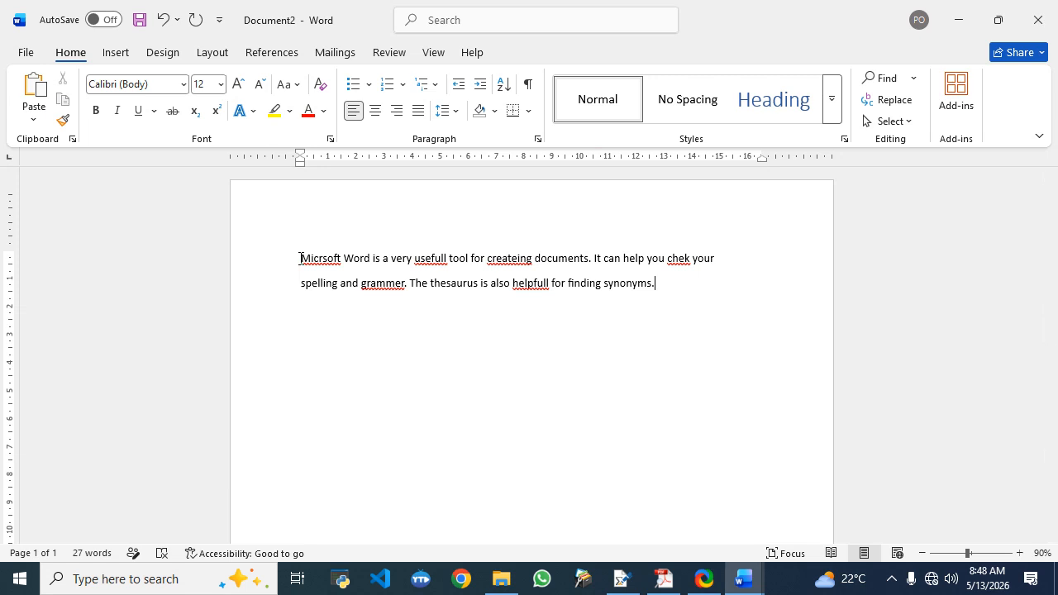
drag(299, 258, 664, 296)
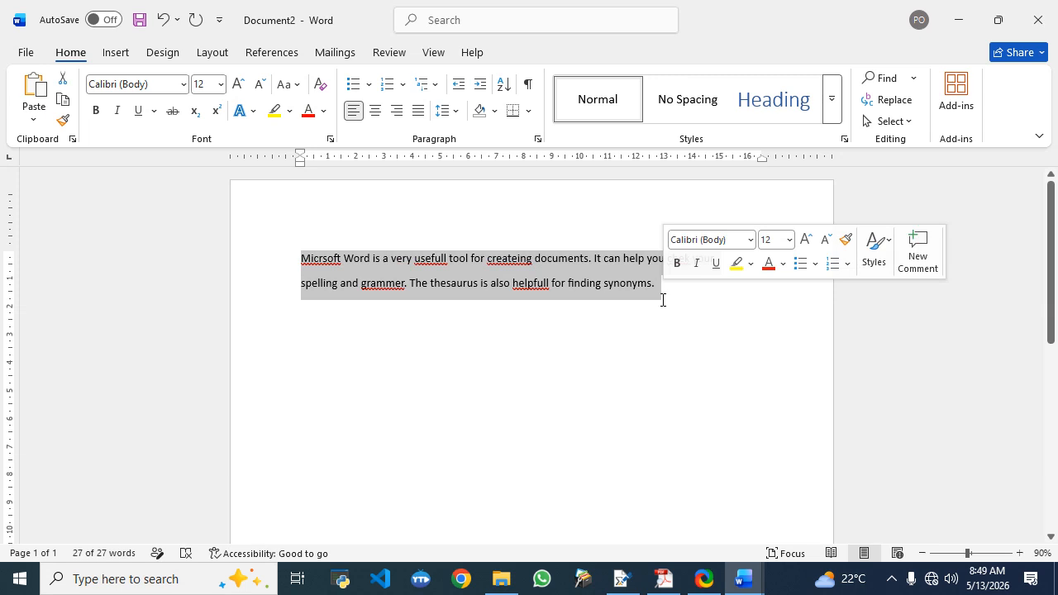
click(391, 55)
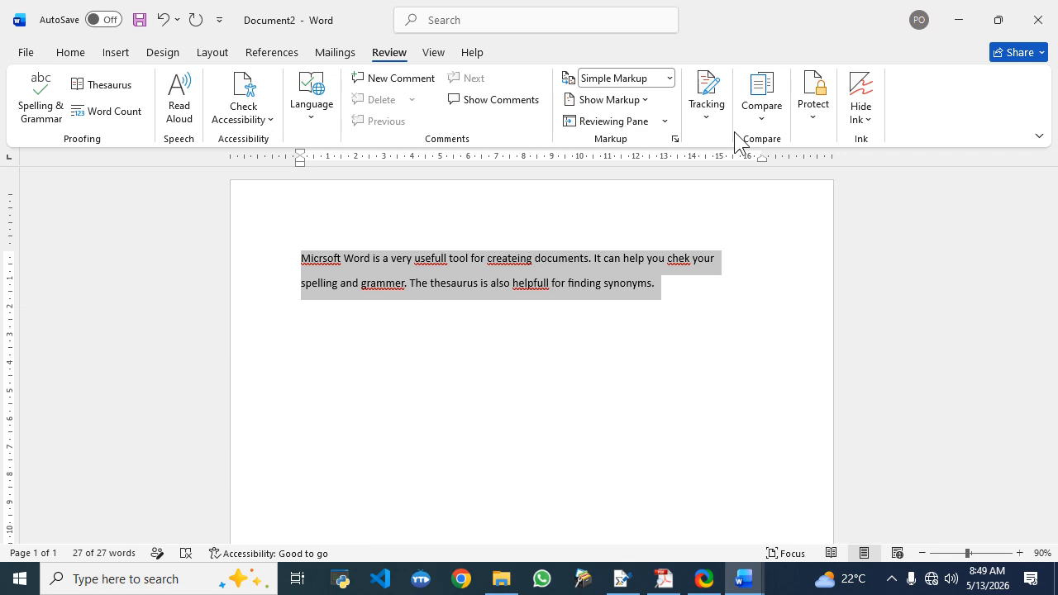
click(41, 91)
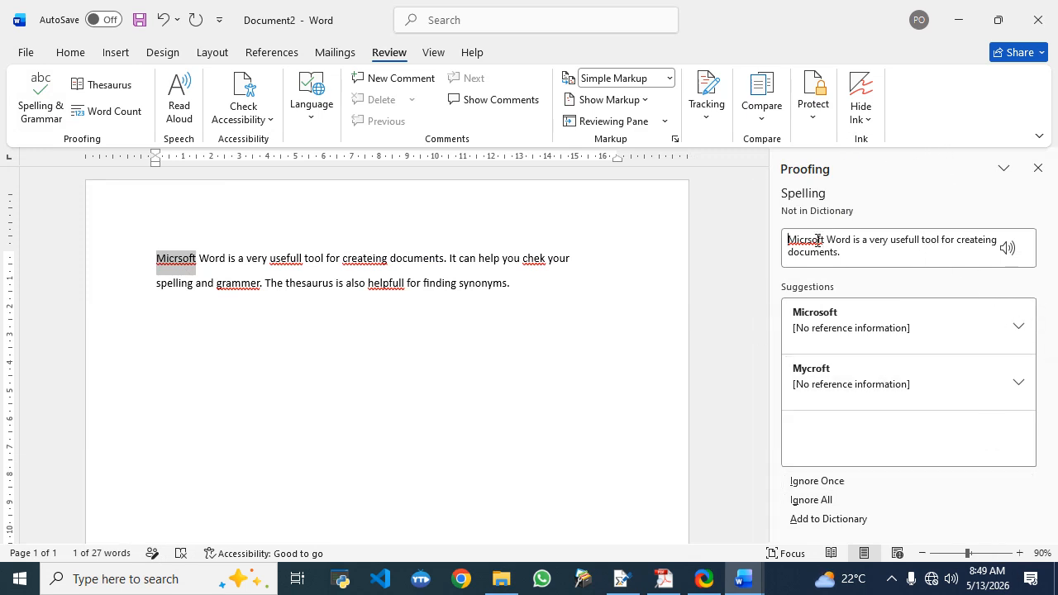
click(838, 327)
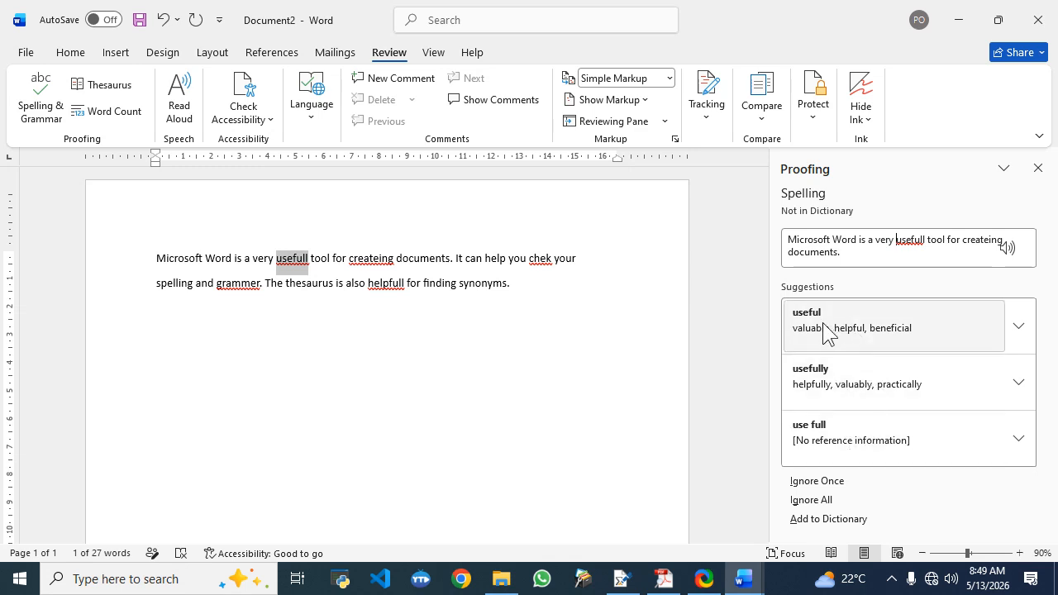
click(840, 325)
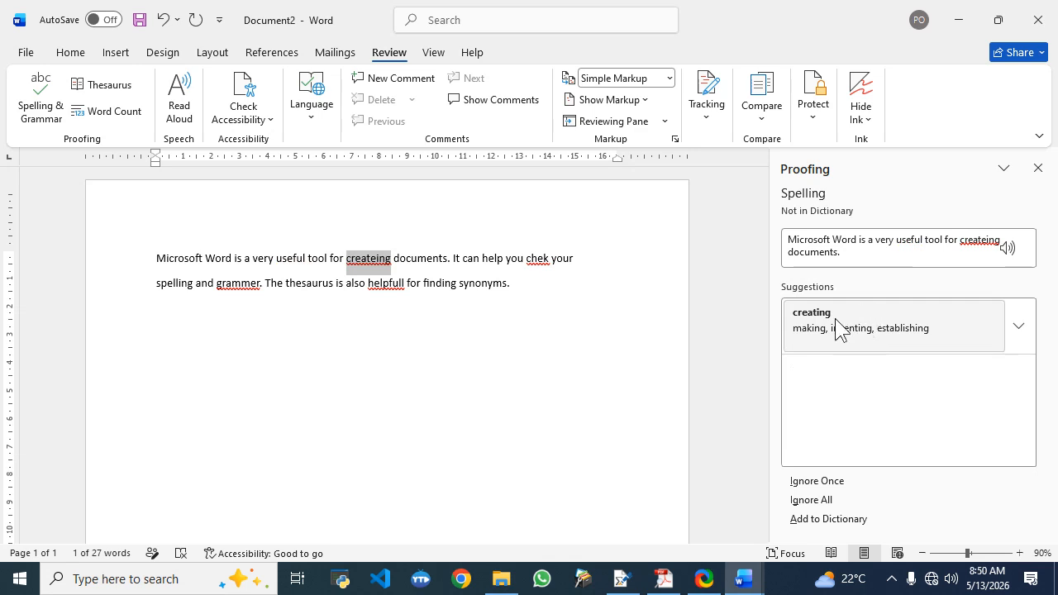
click(882, 325)
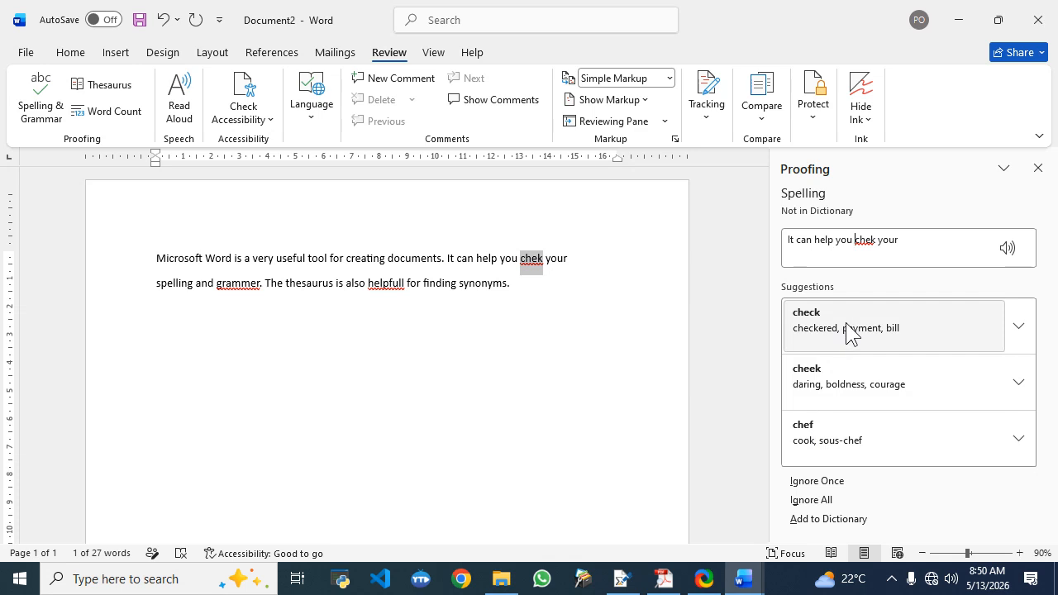
Step: Accept the spelling corrections "check", "grammar" and "helpful", and have the rest of the document checked
click(851, 334)
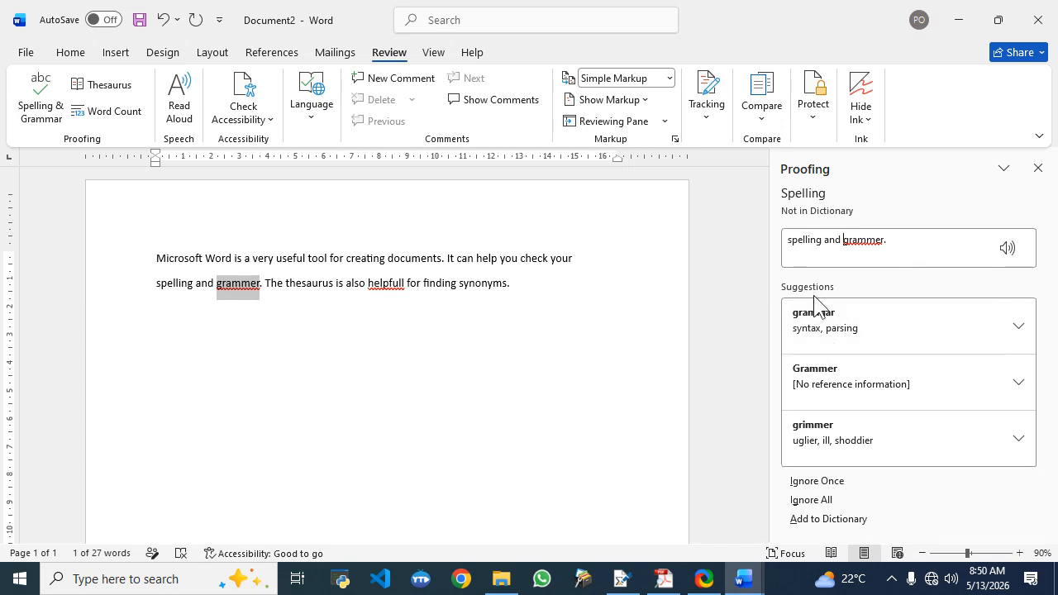
click(841, 328)
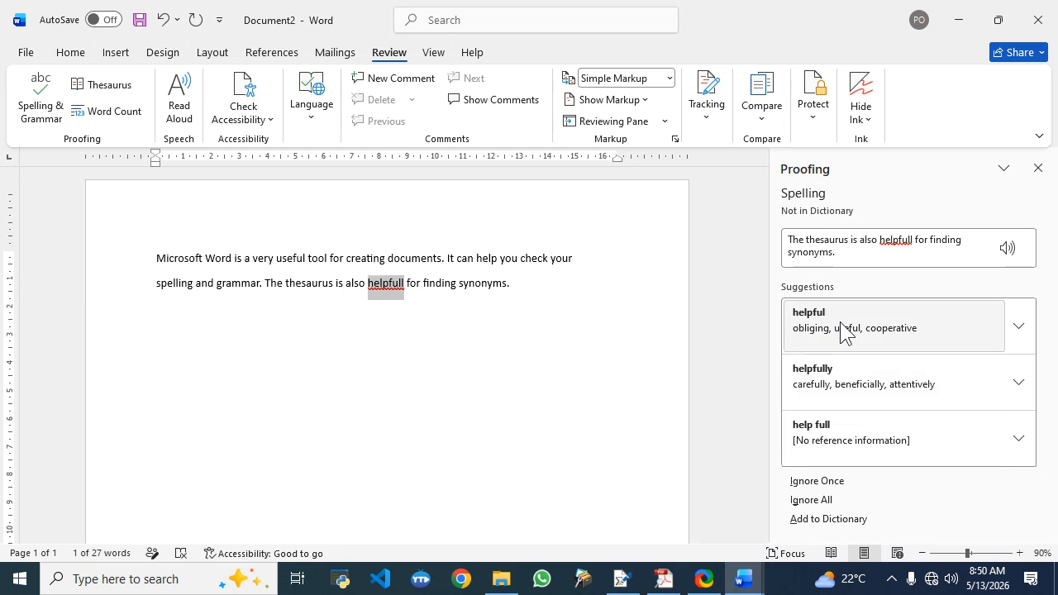
click(863, 321)
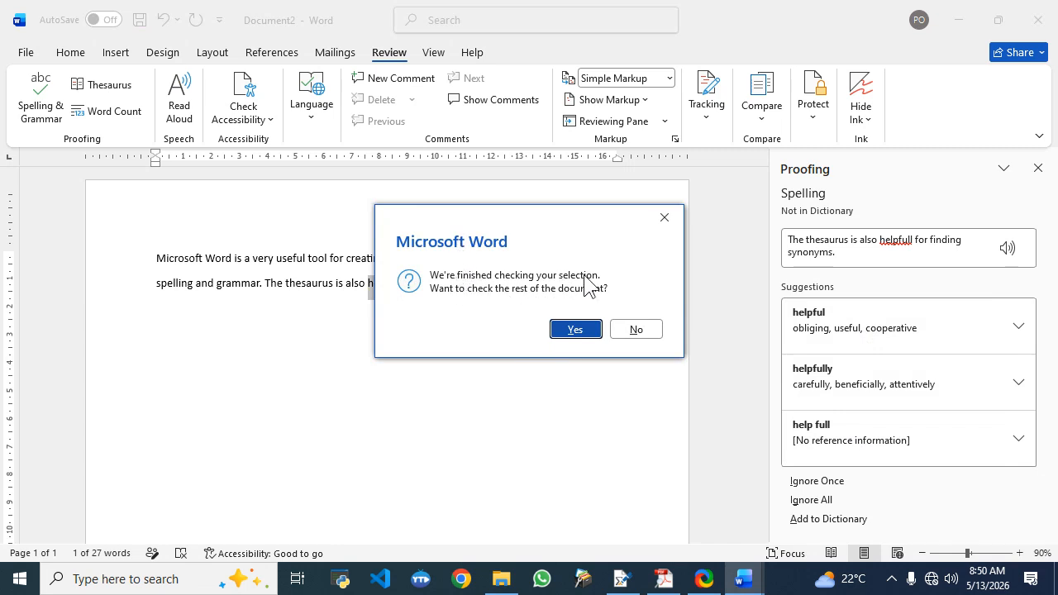
click(572, 333)
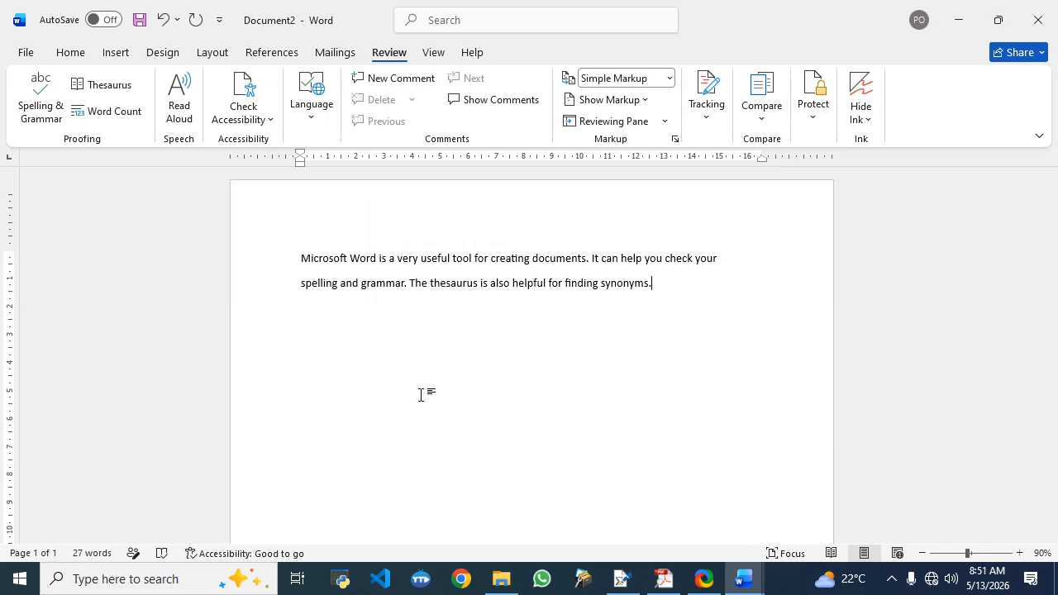
Step: Review the find-and-replace task and its slide in WinEdtPDF, then open the Replace dialog for the paragraph's document in Word
click(664, 579)
click(143, 67)
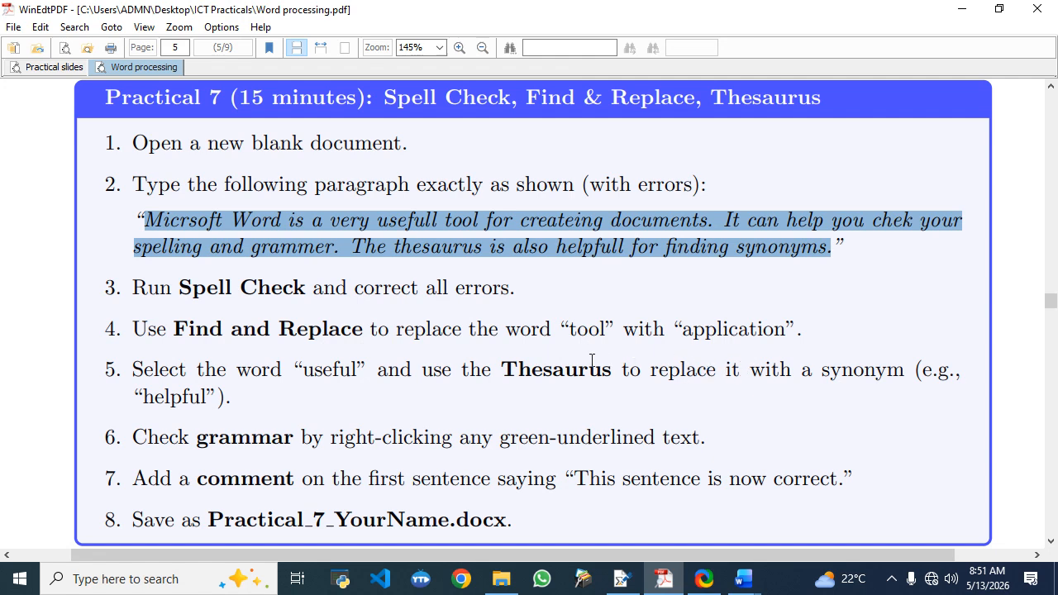
click(35, 65)
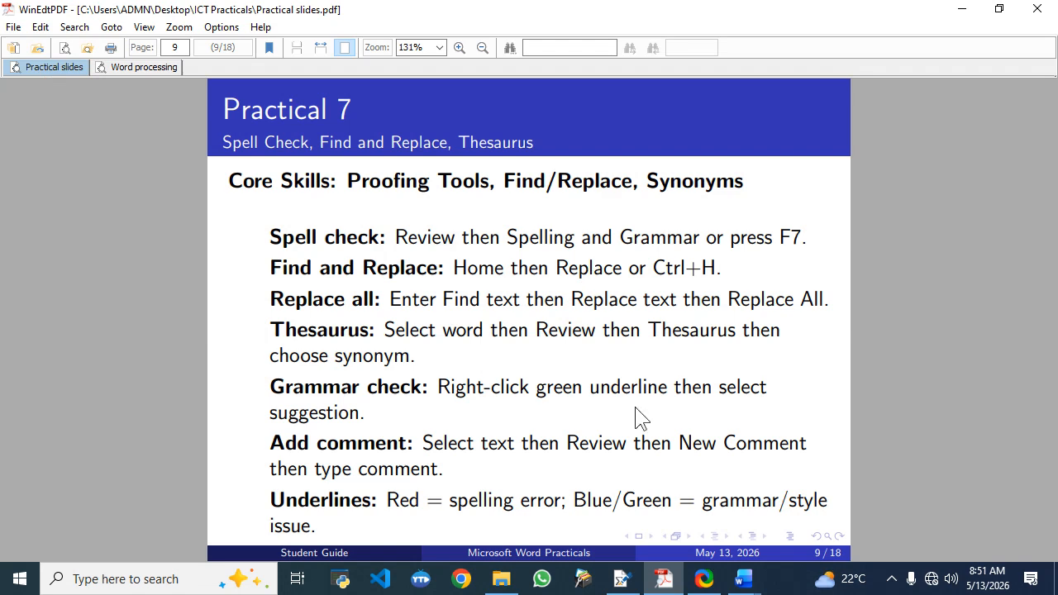
click(747, 582)
click(769, 535)
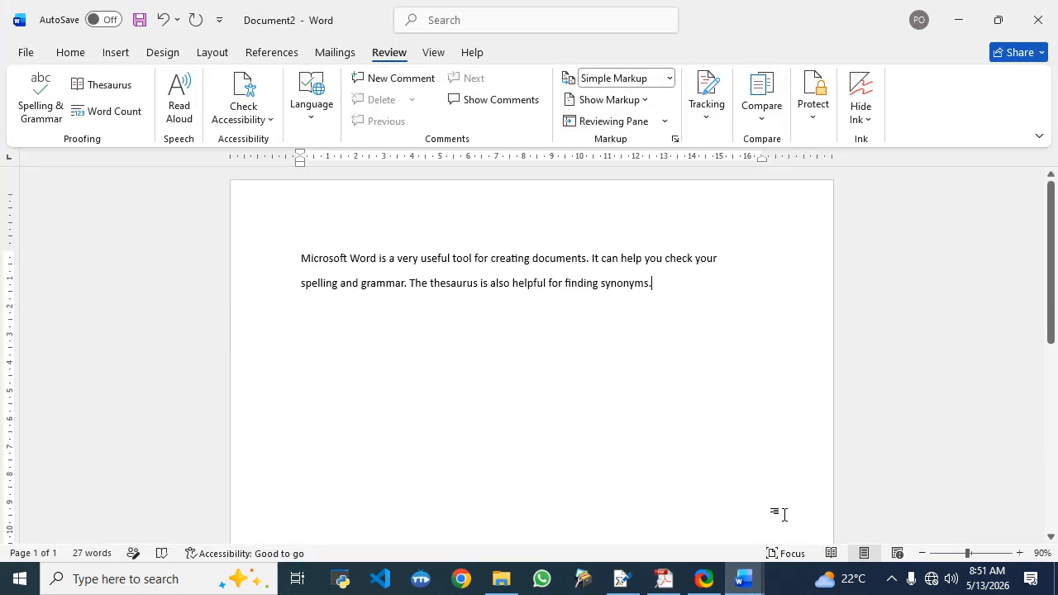
click(70, 54)
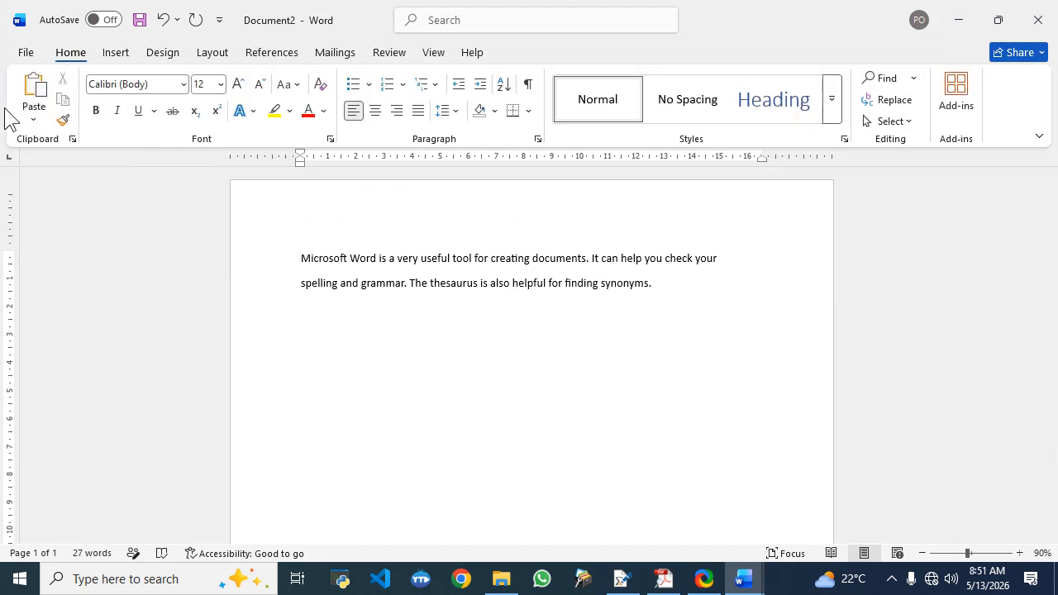
click(895, 100)
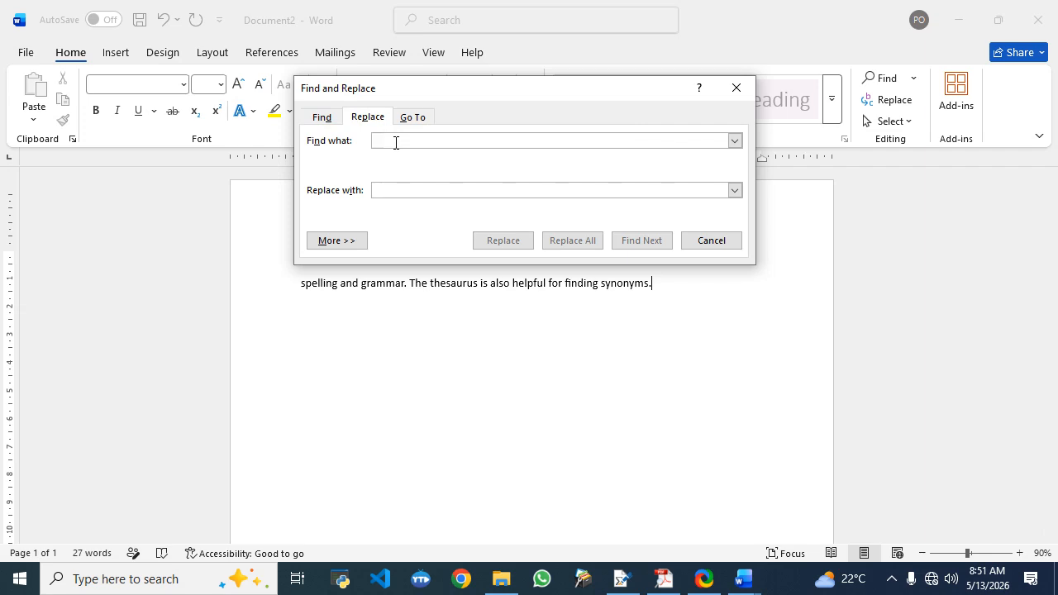
Step: Check the find-and-replace task in WinEdtPDF's Word processing PDF, then enter "tool" as the text to find in Word
click(672, 585)
click(141, 68)
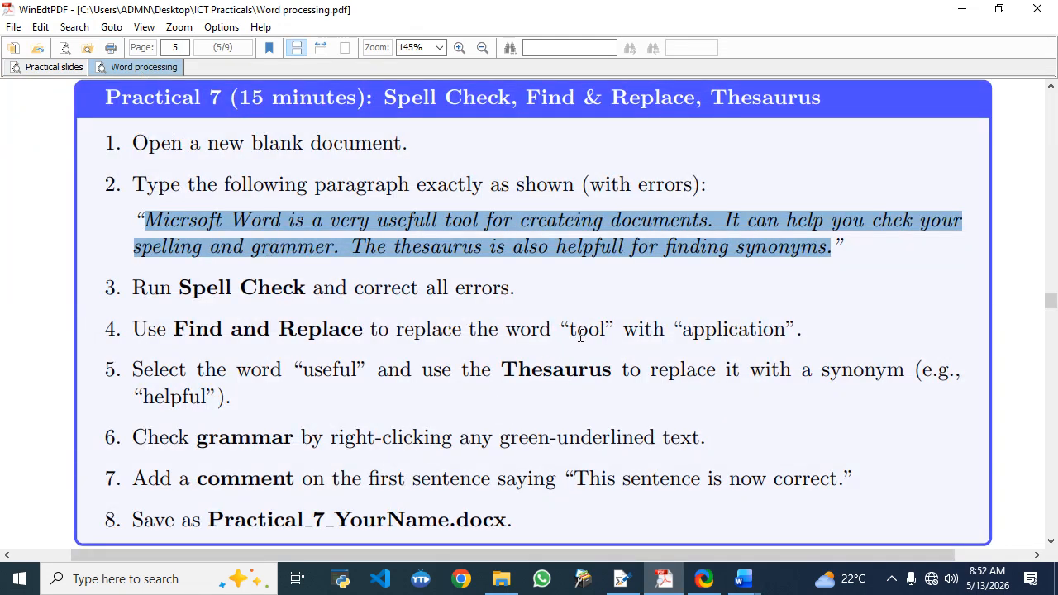
mouse_move(744, 579)
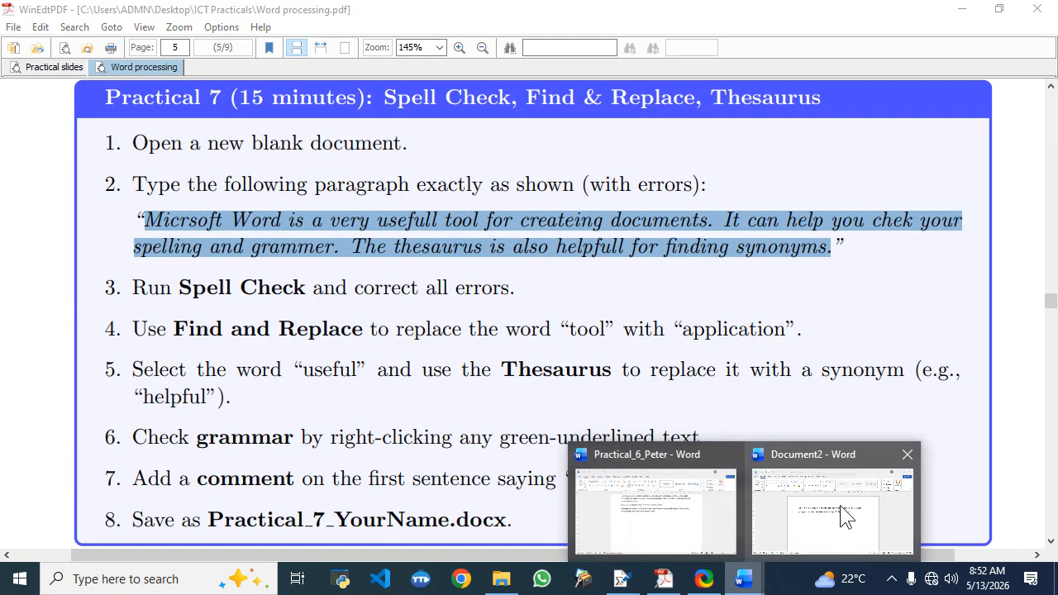
click(835, 508)
click(414, 140)
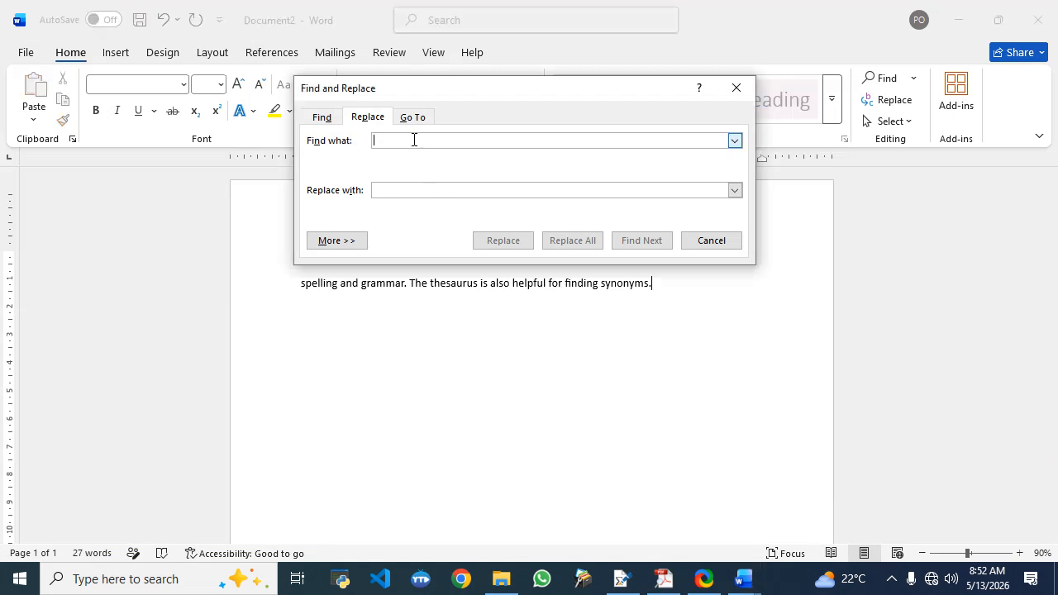
text(tool)
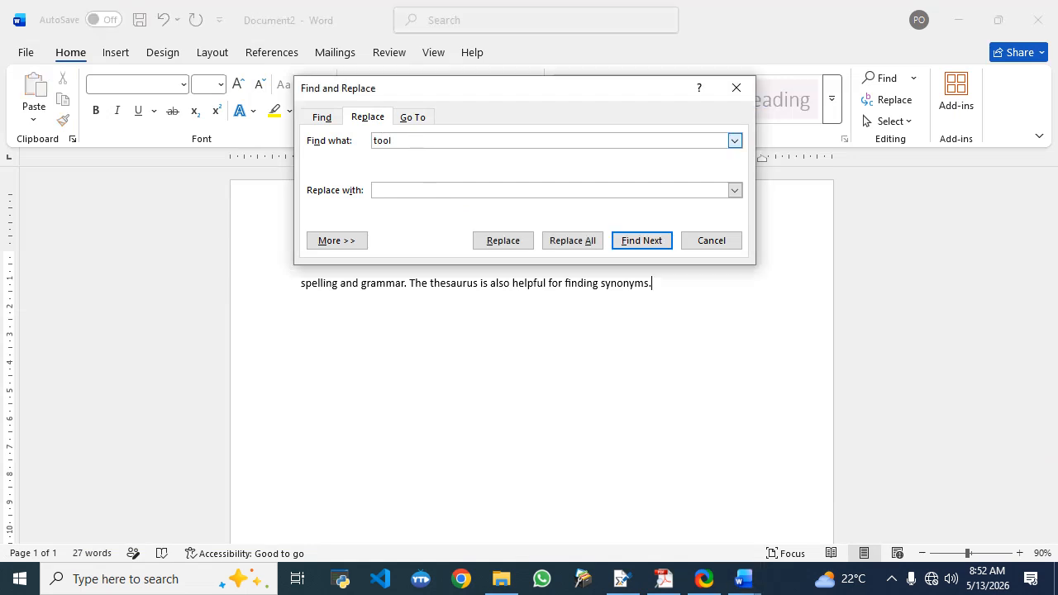
click(413, 190)
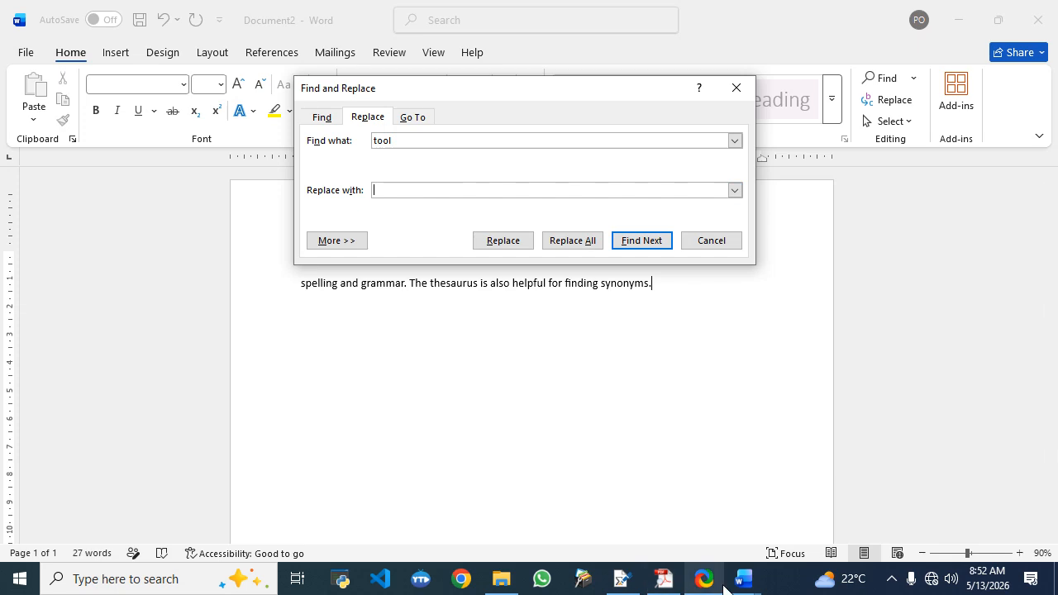
Step: Check the replacement word in WinEdtPDF, close the Practical 6 document, and enter "application" as the replacement text in Word
click(663, 579)
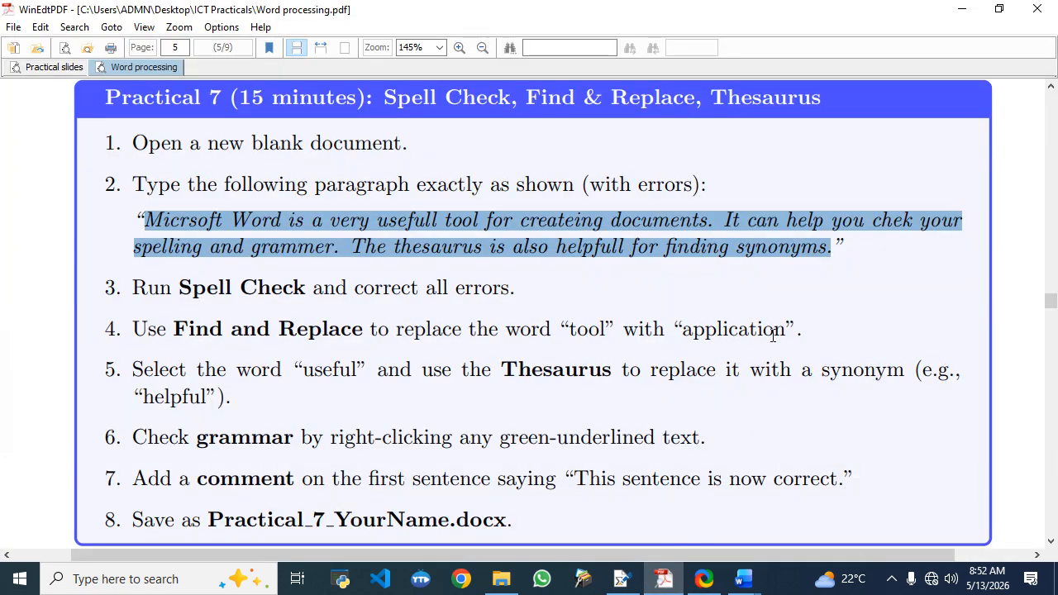
mouse_move(742, 578)
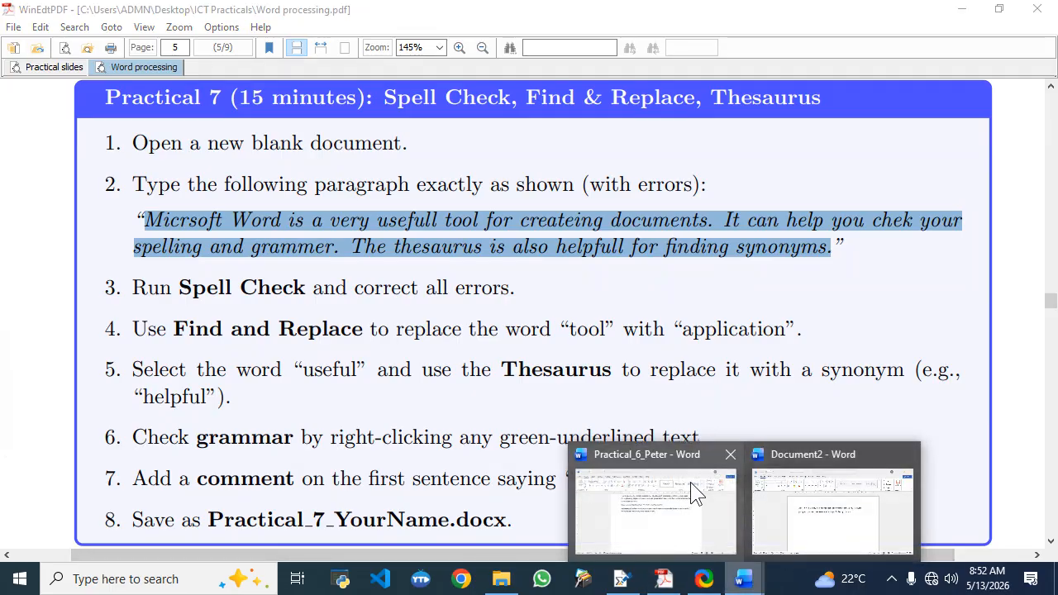
click(731, 454)
click(736, 468)
click(409, 191)
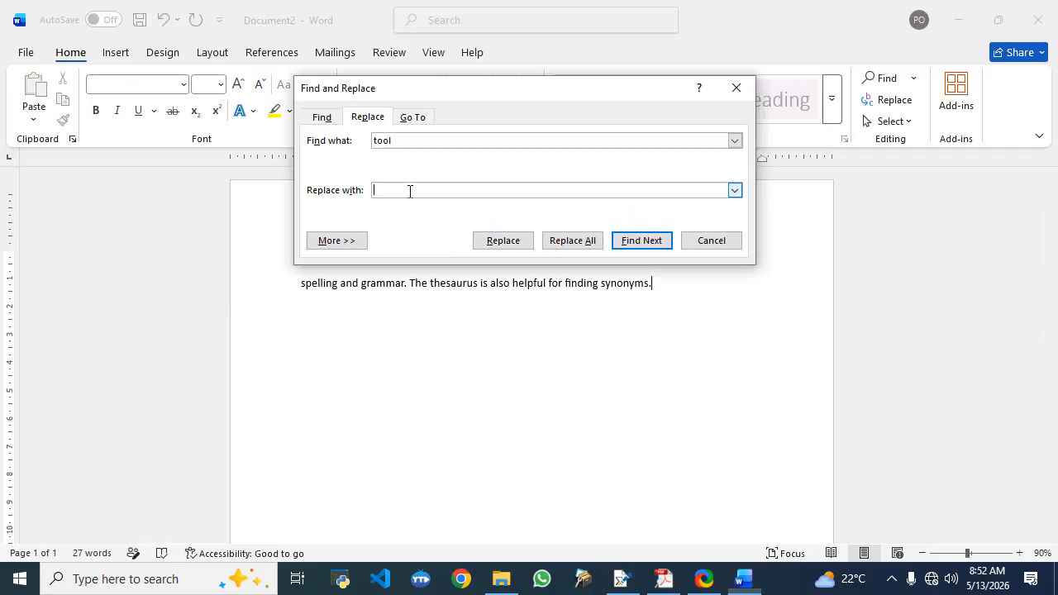
text(application)
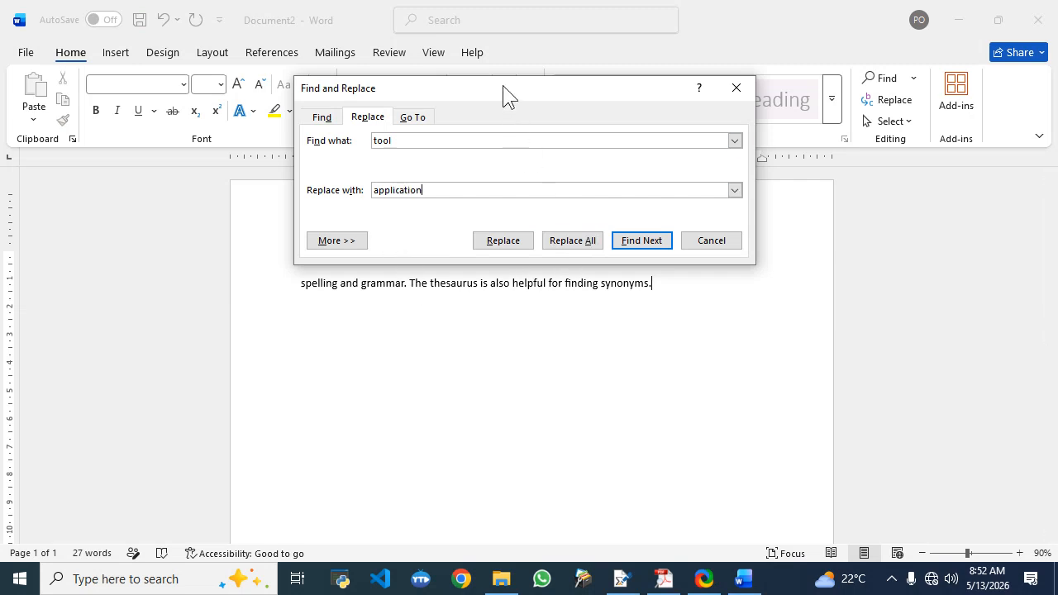
Step: Move the Find and Replace dialog off the paragraph, replace all occurrences of "tool" with "application", and close the dialog
drag(508, 88, 514, 86)
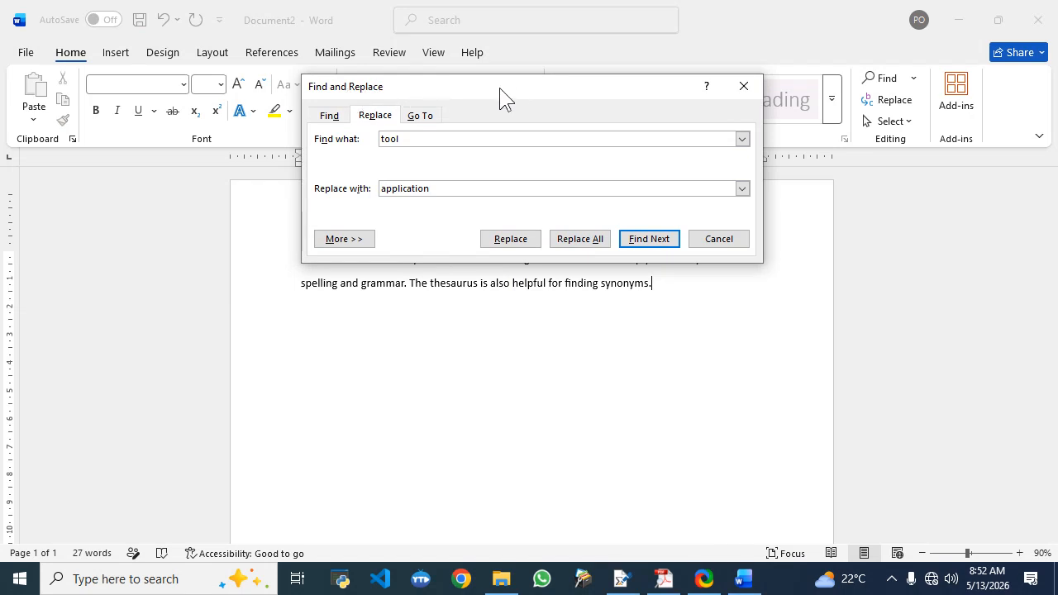
drag(500, 89, 498, 341)
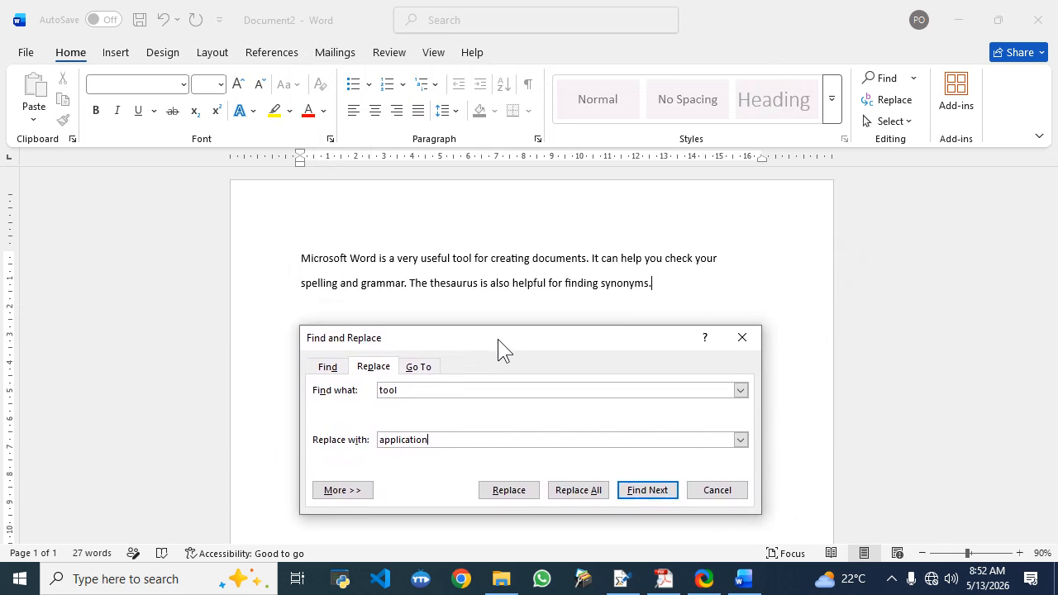
click(578, 493)
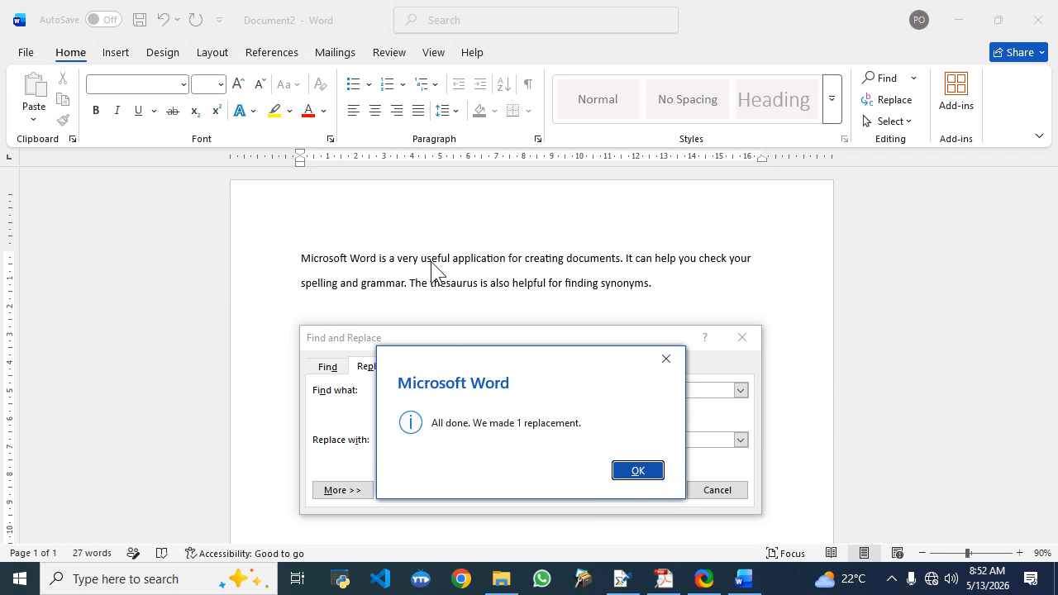
click(655, 473)
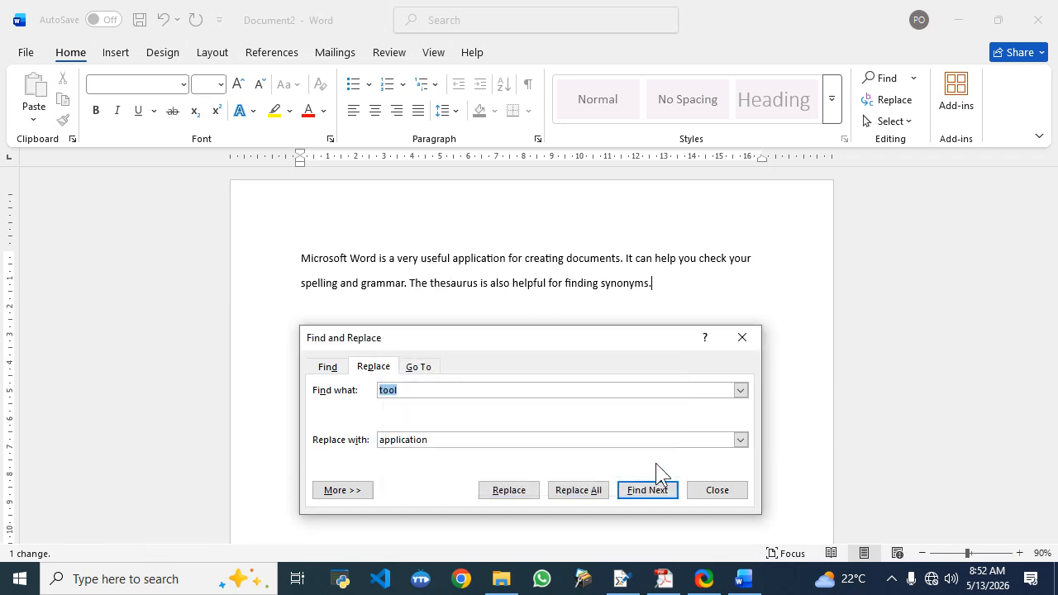
click(742, 338)
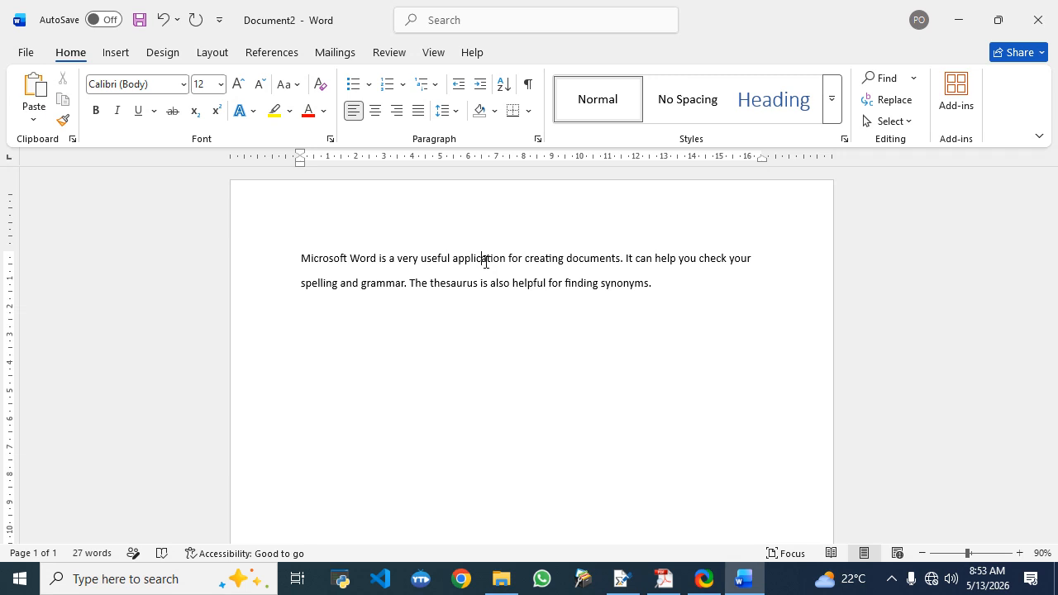
Step: Review the thesaurus task in WinEdtPDF, then look up "useful" from the first sentence in Word's Thesaurus
click(664, 579)
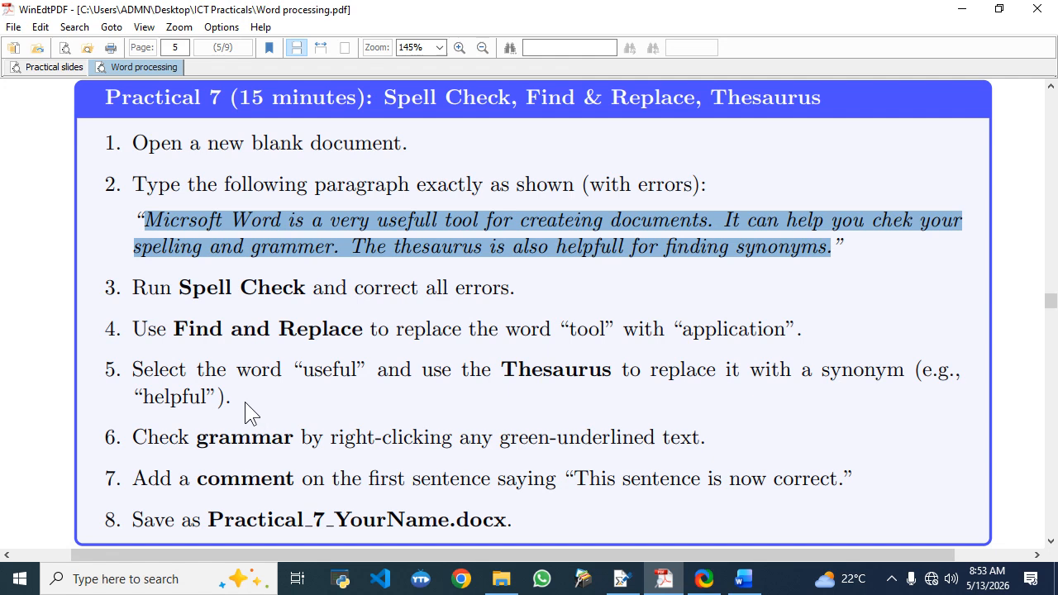
click(738, 583)
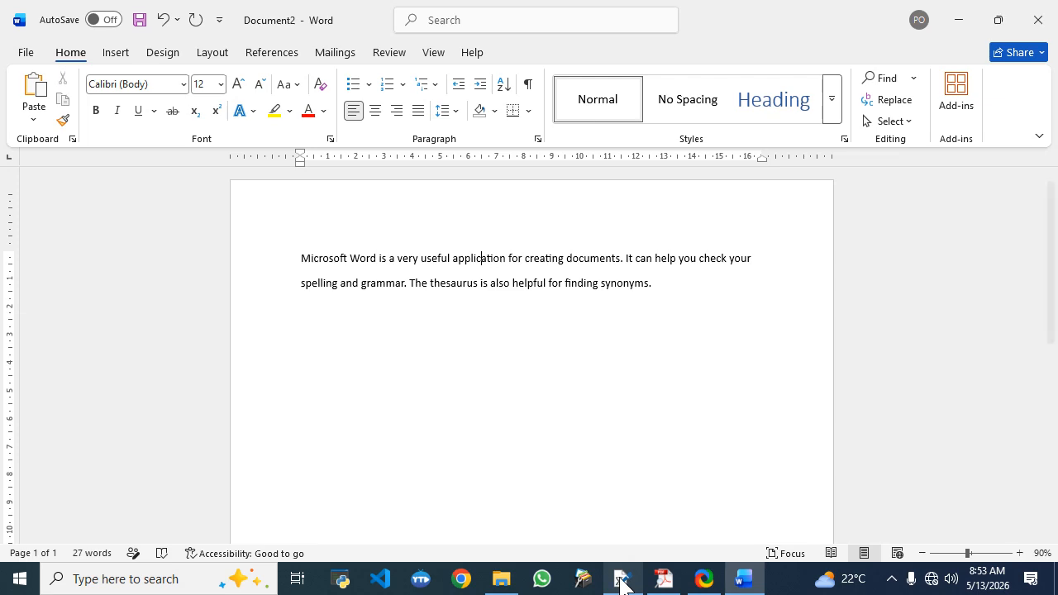
click(658, 581)
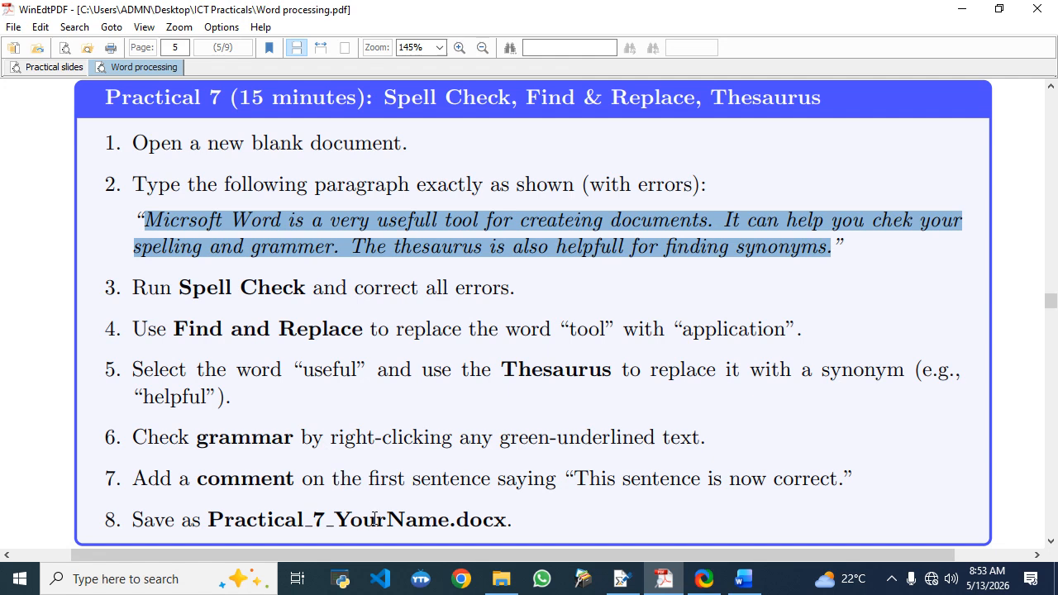
click(744, 579)
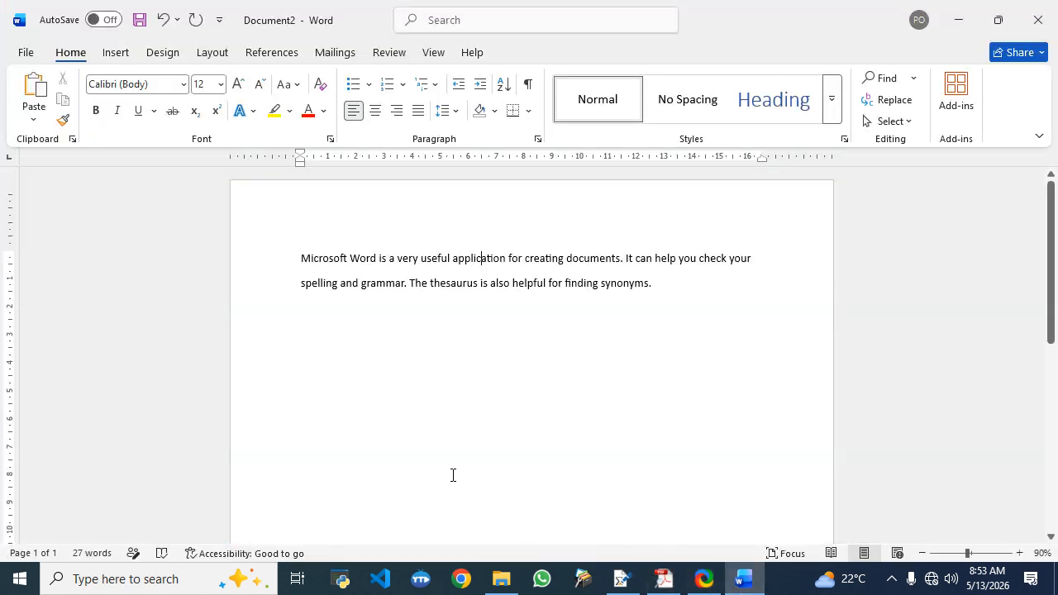
right_click(435, 259)
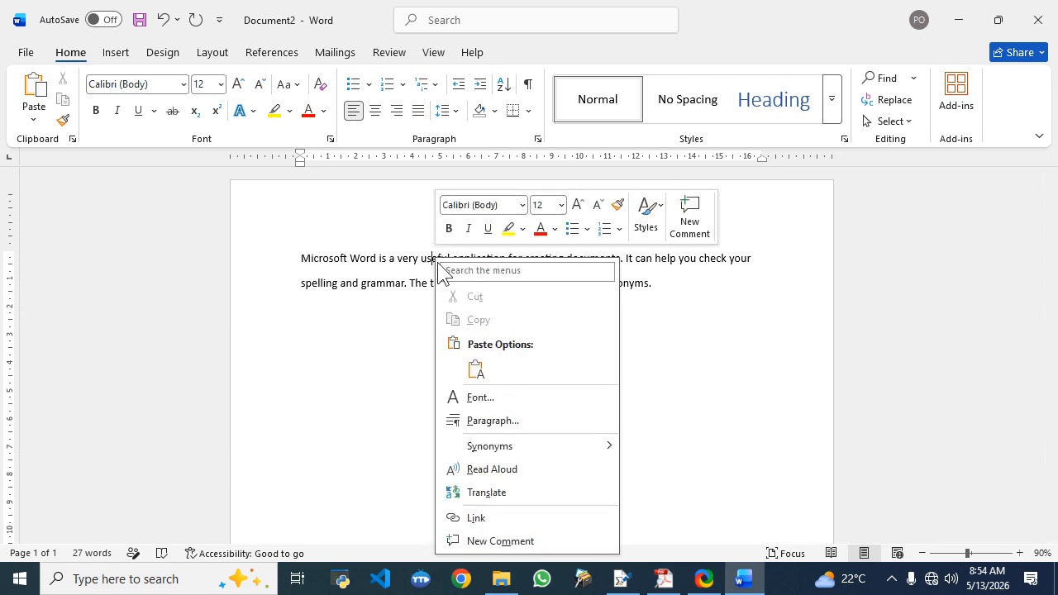
mouse_move(511, 447)
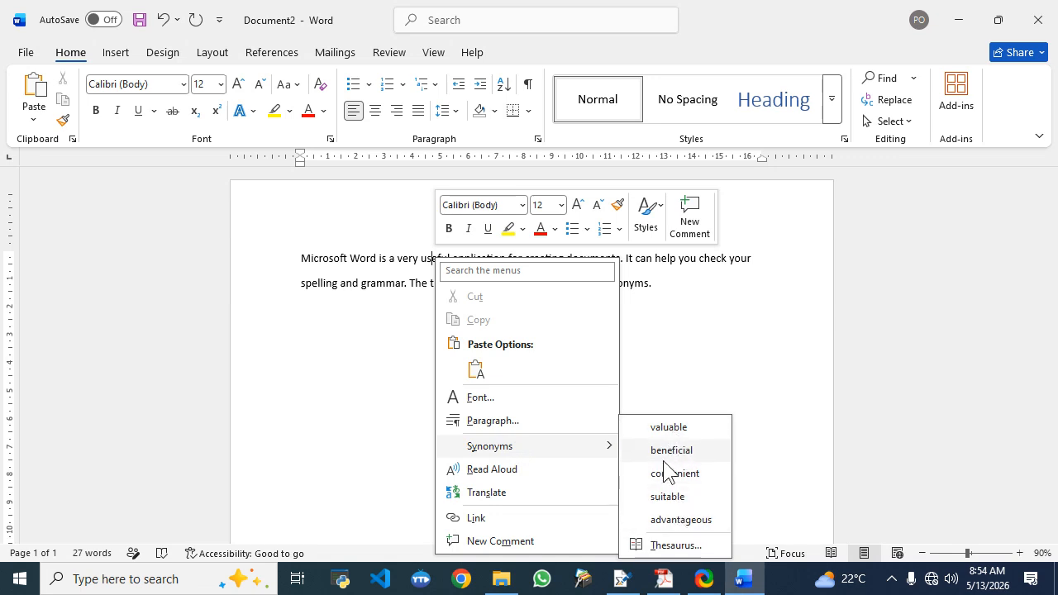
click(685, 549)
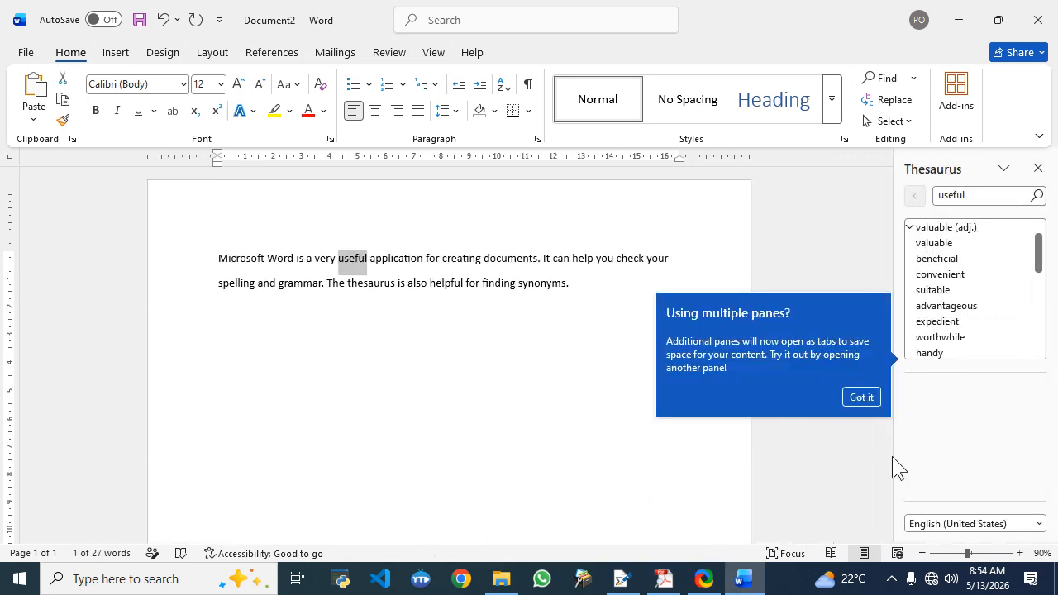
Step: Replace "useful" with the Thesaurus synonym "helpful" listed under helpful (adj.), and close the Thesaurus
click(860, 399)
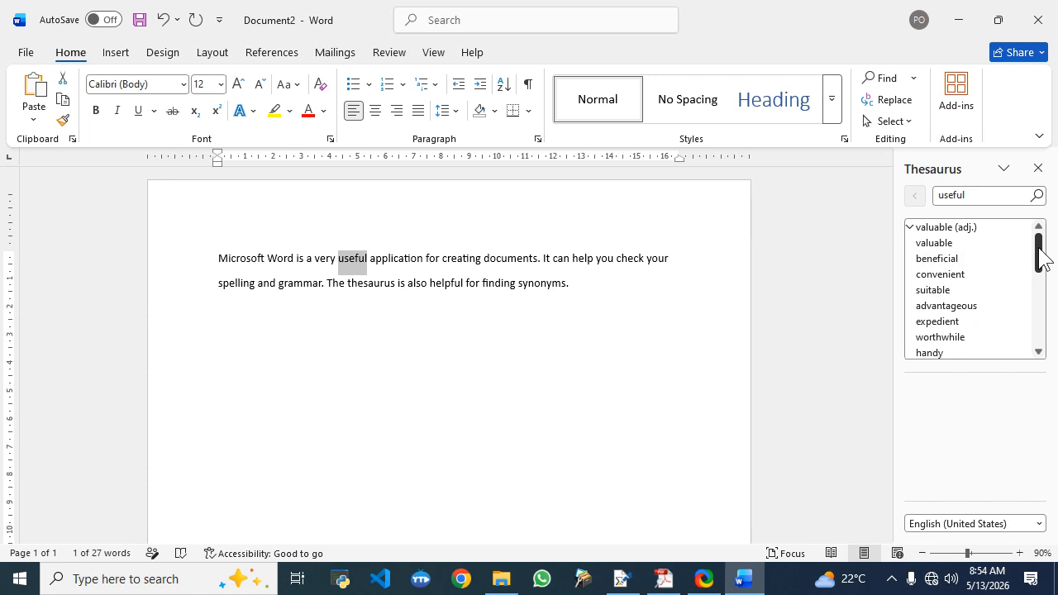
drag(1043, 258, 1045, 294)
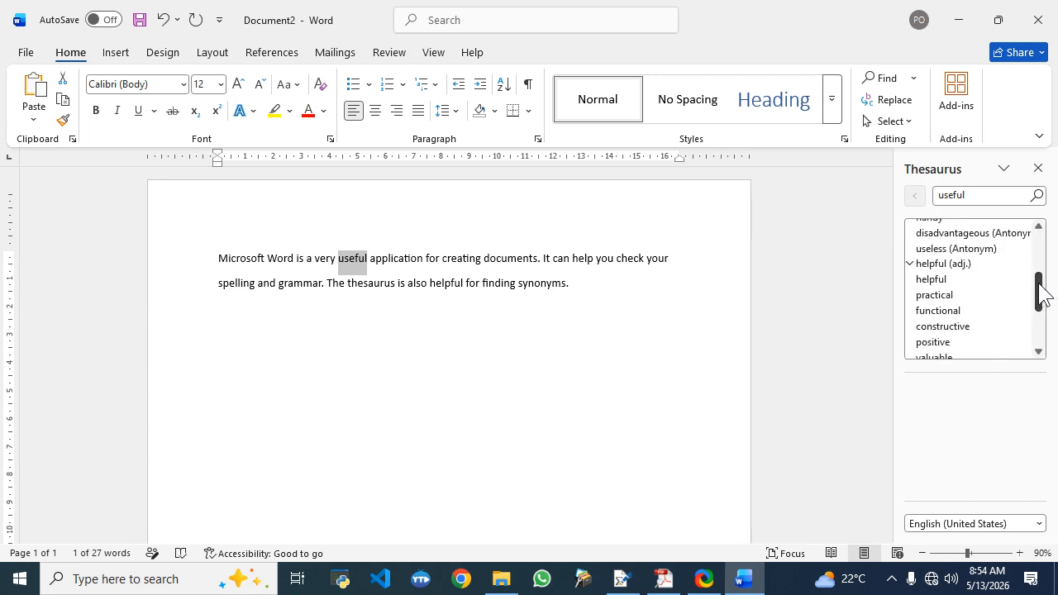
right_click(947, 281)
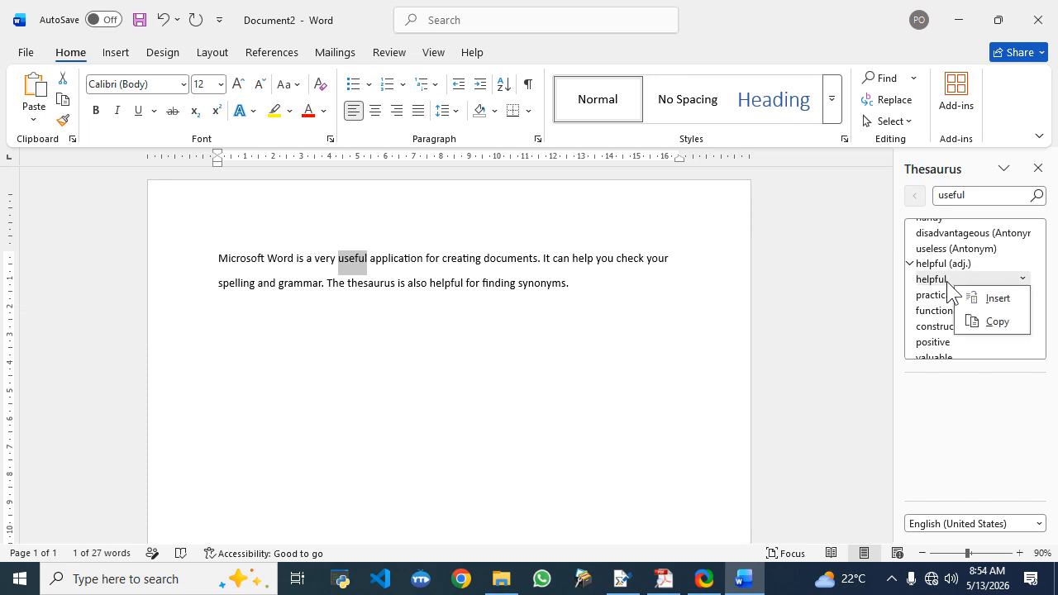
click(992, 298)
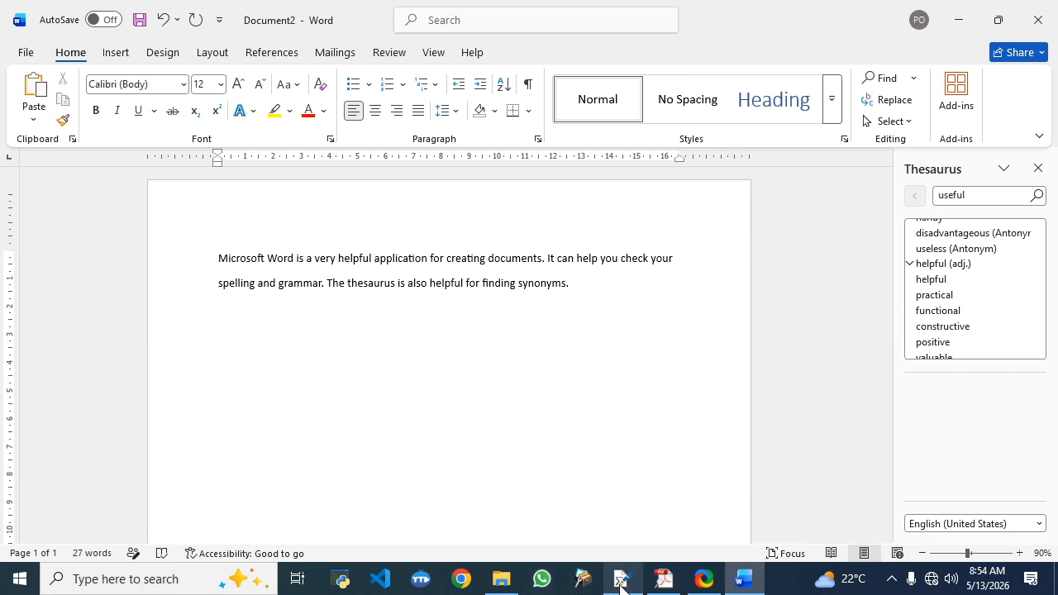
click(1040, 172)
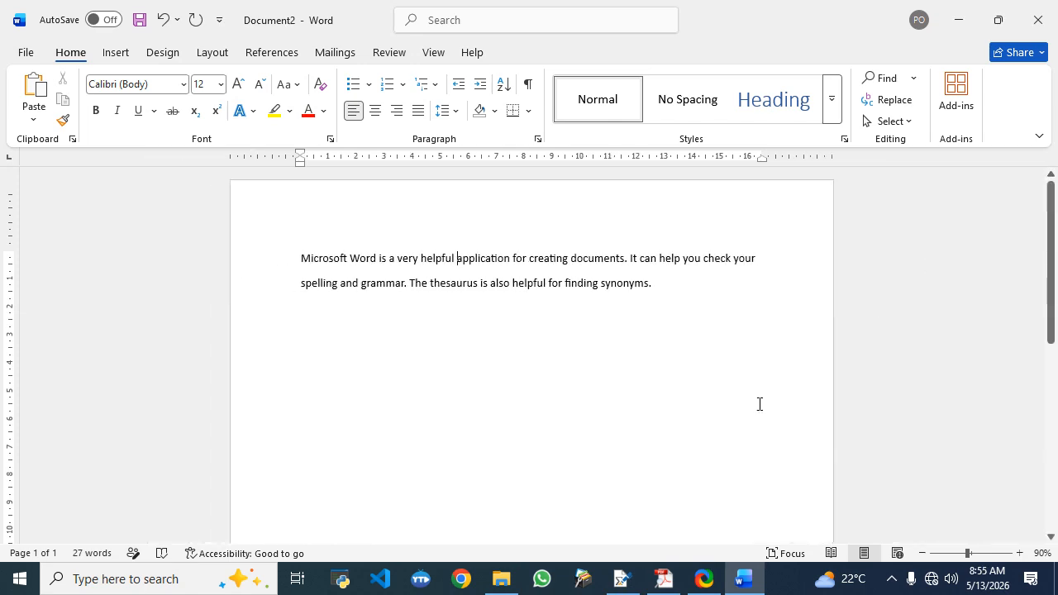
Step: Review the grammar task in WinEdtPDF, then change "is" to "are" in Word's first sentence and correct it with the grammar suggestion "is"
click(663, 578)
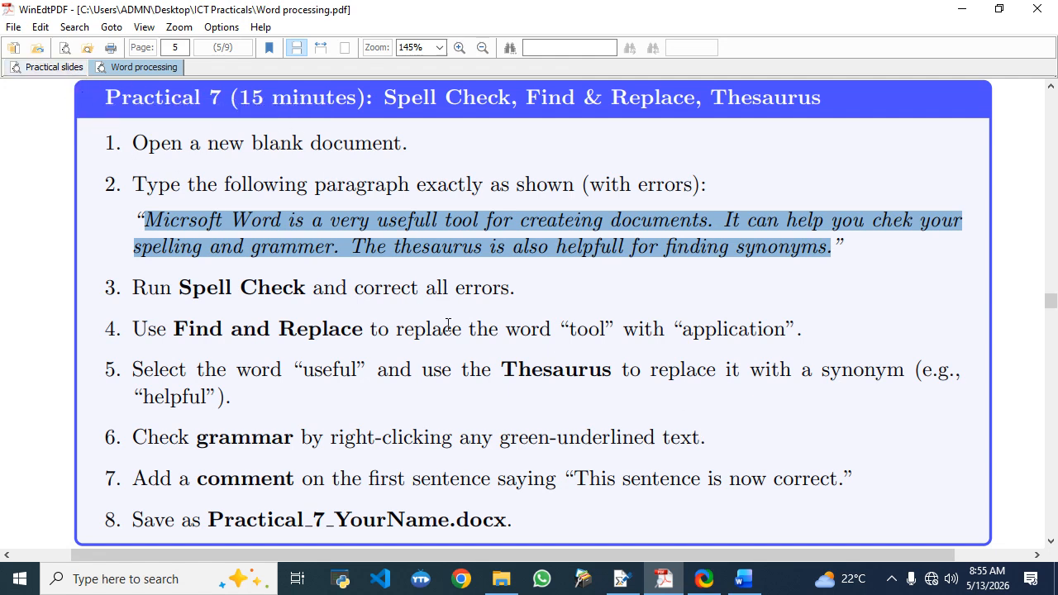
click(743, 579)
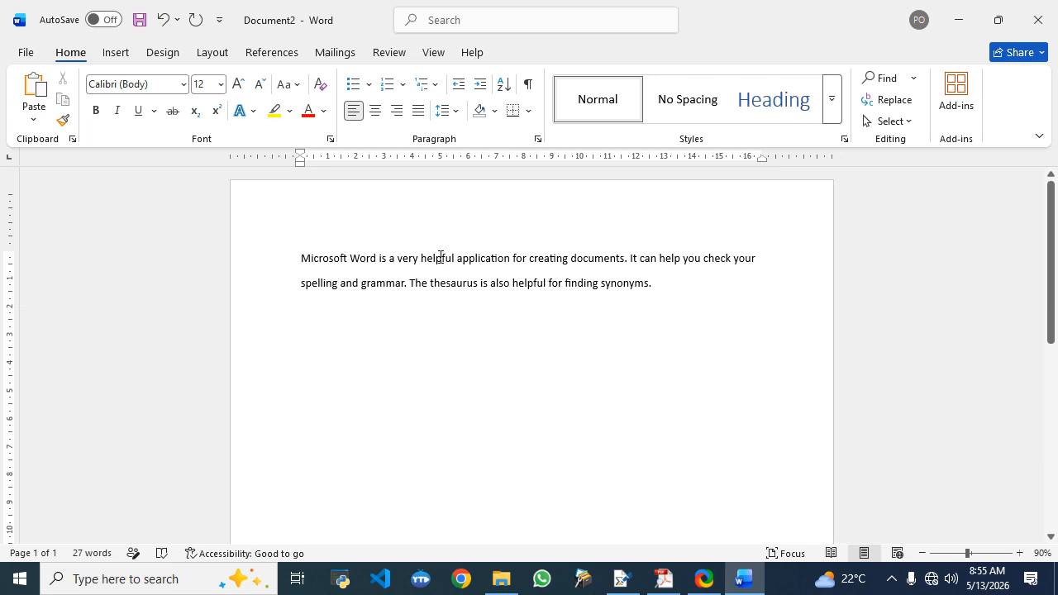
click(390, 263)
key(BackSpace)
key(BackSpace)
key(BackSpace)
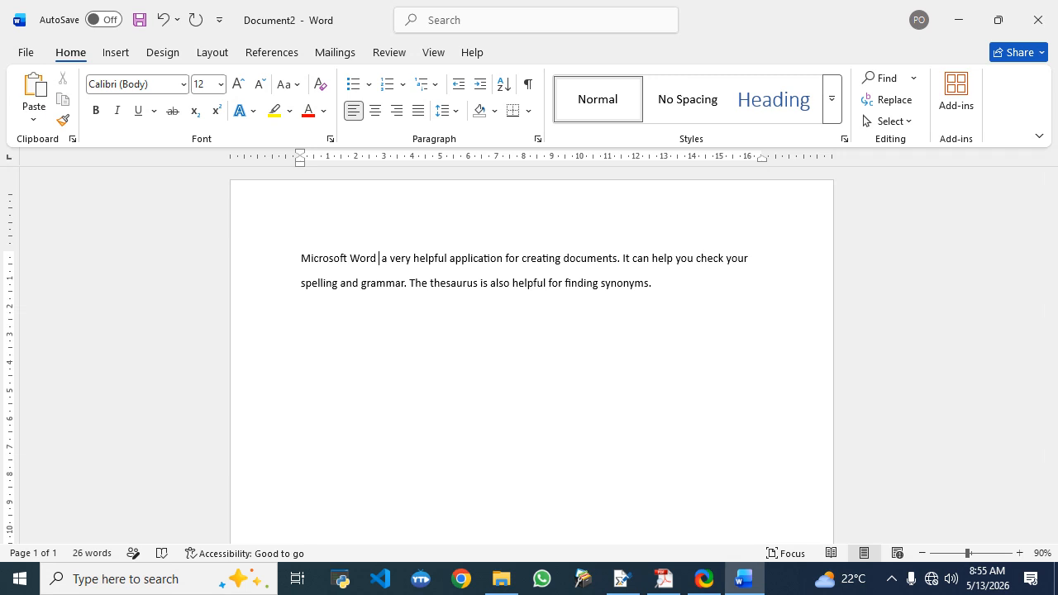
text(are)
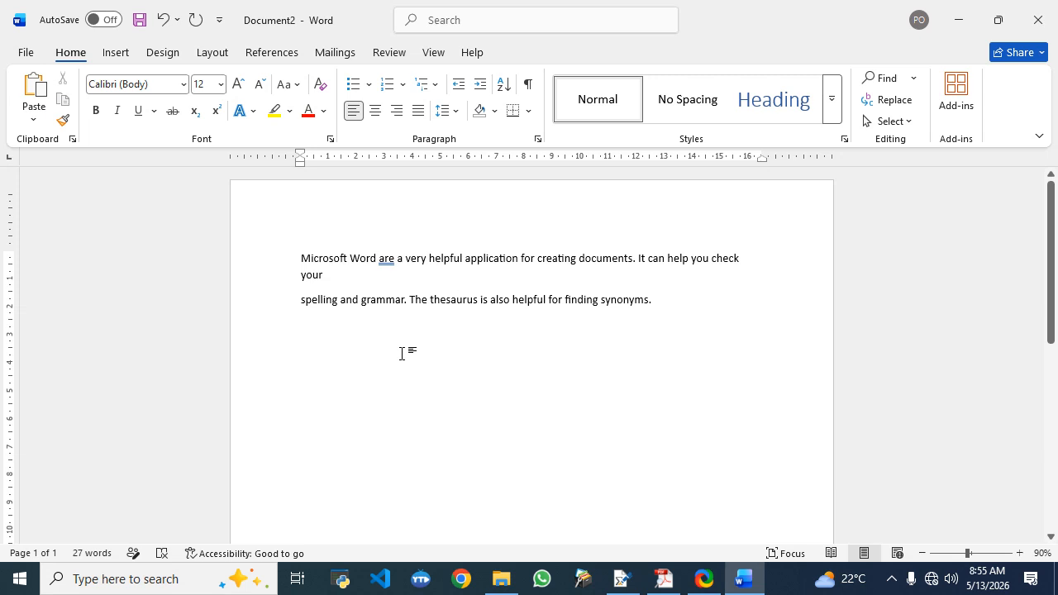
right_click(387, 259)
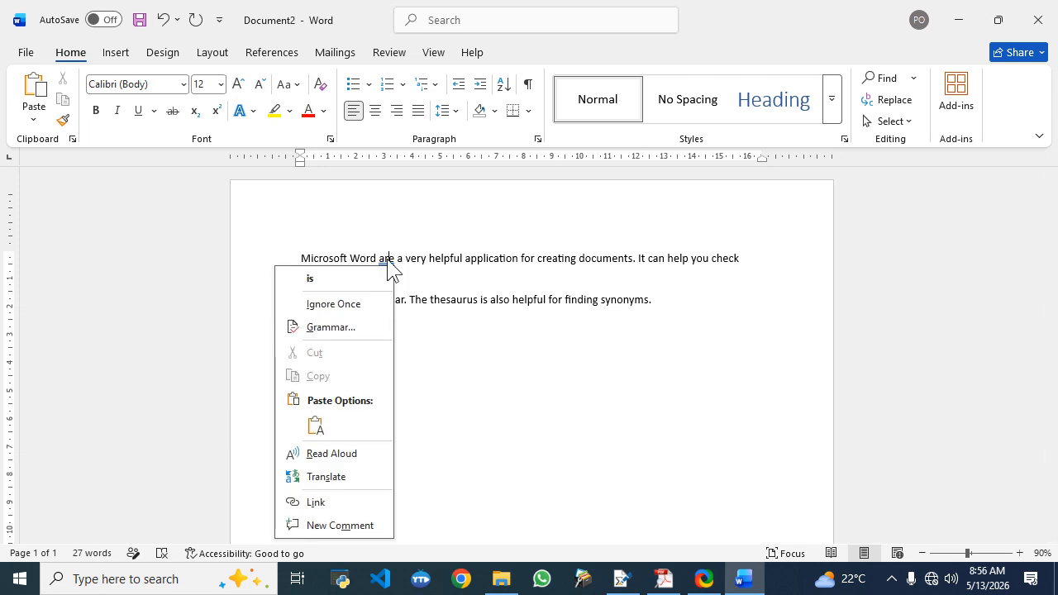
click(344, 279)
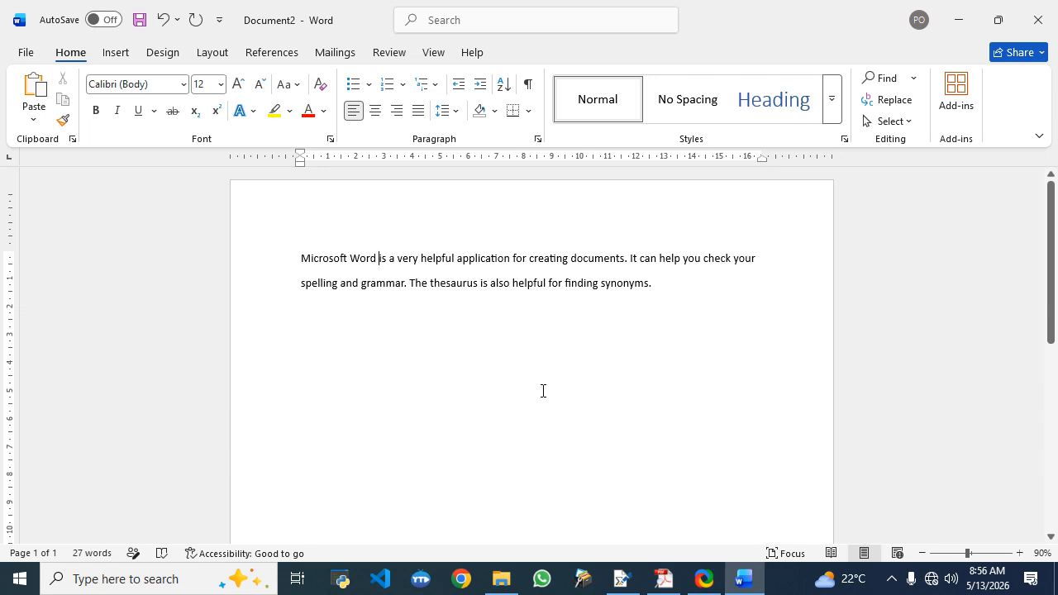
Step: Copy the comment text "This sentence is now correct." from item 7 of Practical 7 in WinEdtPDF
click(662, 585)
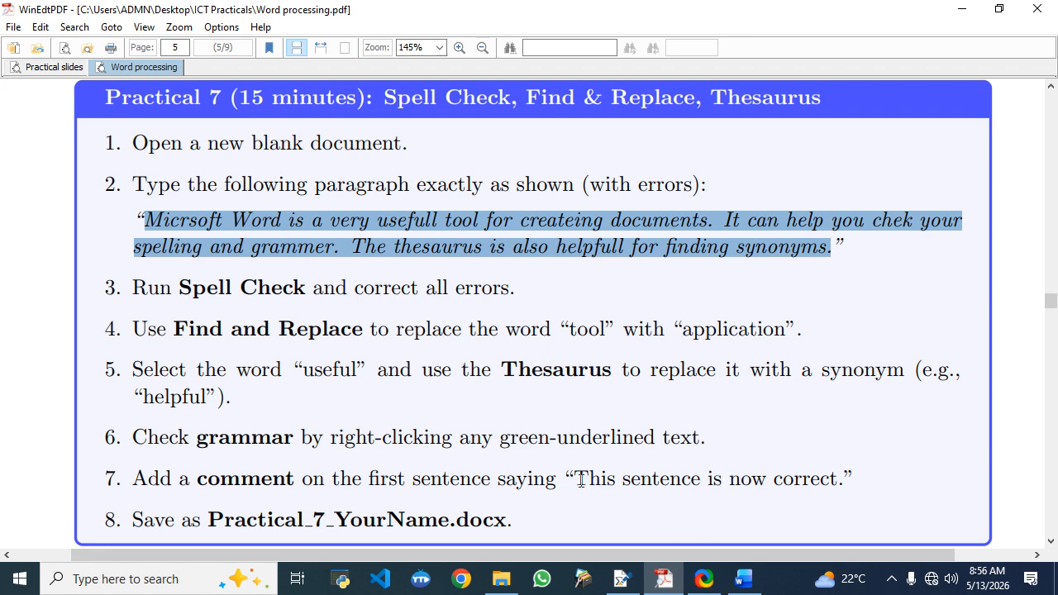
drag(578, 480, 821, 486)
right_click(821, 486)
click(837, 219)
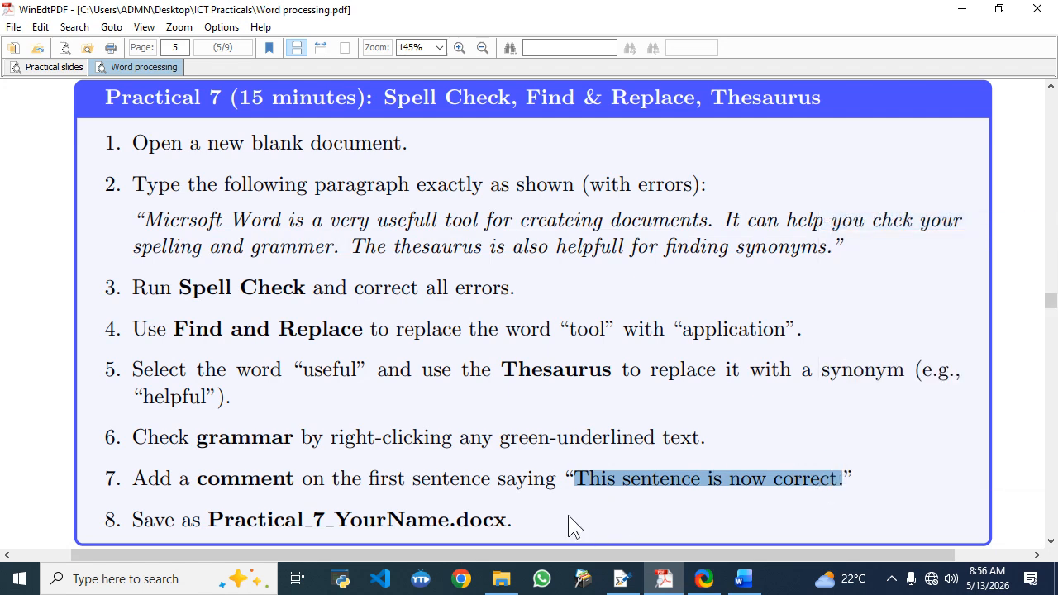
click(529, 485)
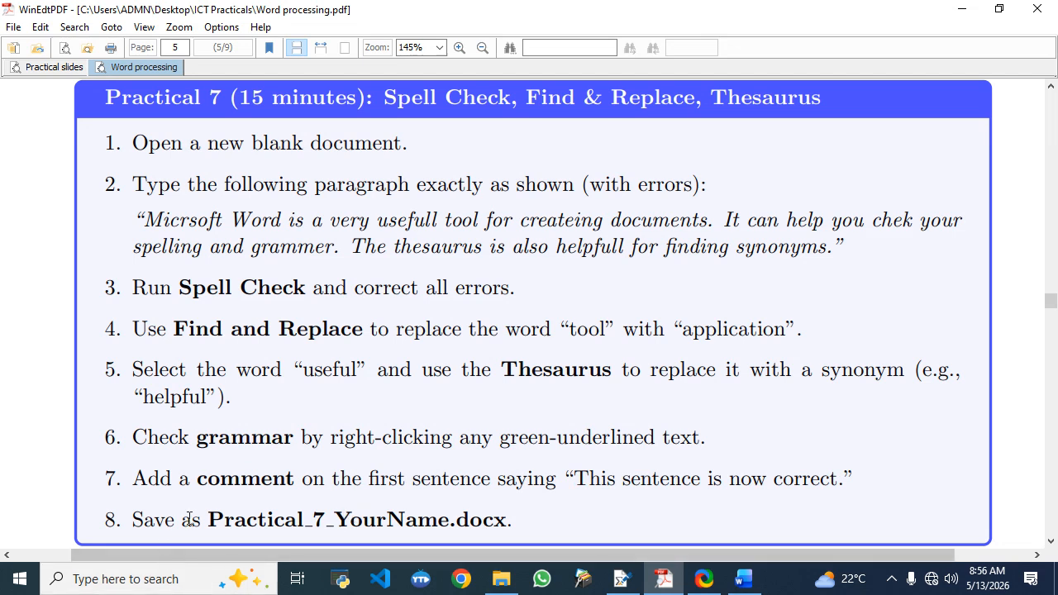
Step: Review the Practical 7 core-skills slide and the comment task in WinEdtPDF, then return to the Word document
click(48, 70)
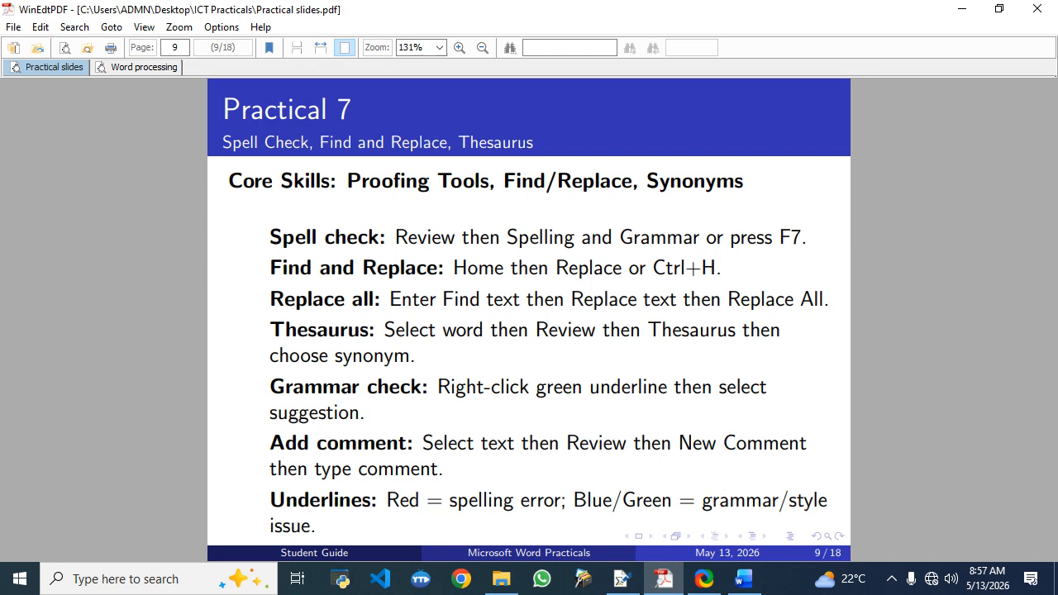
click(744, 579)
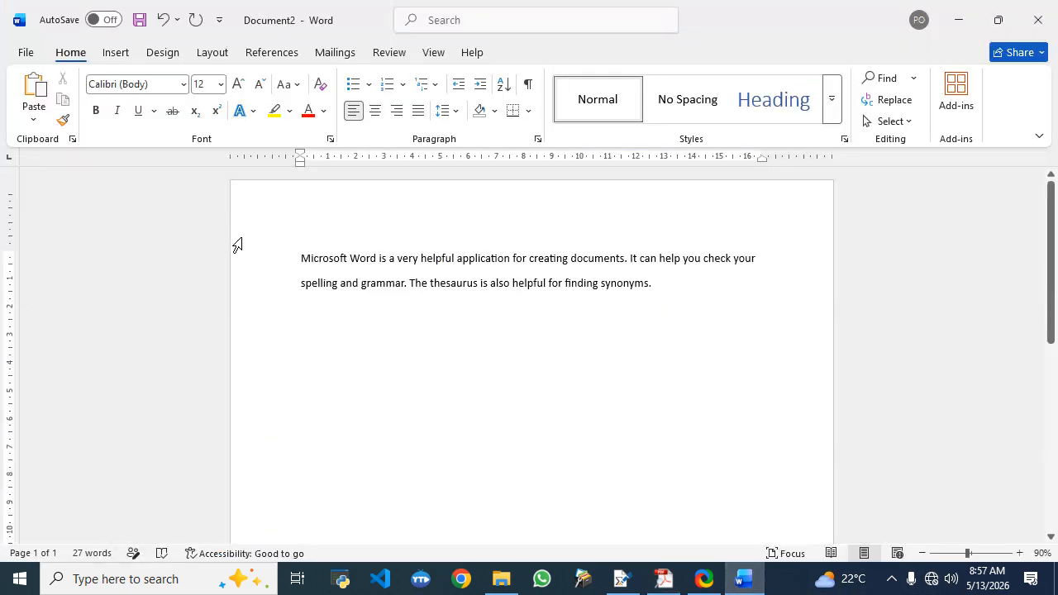
click(664, 578)
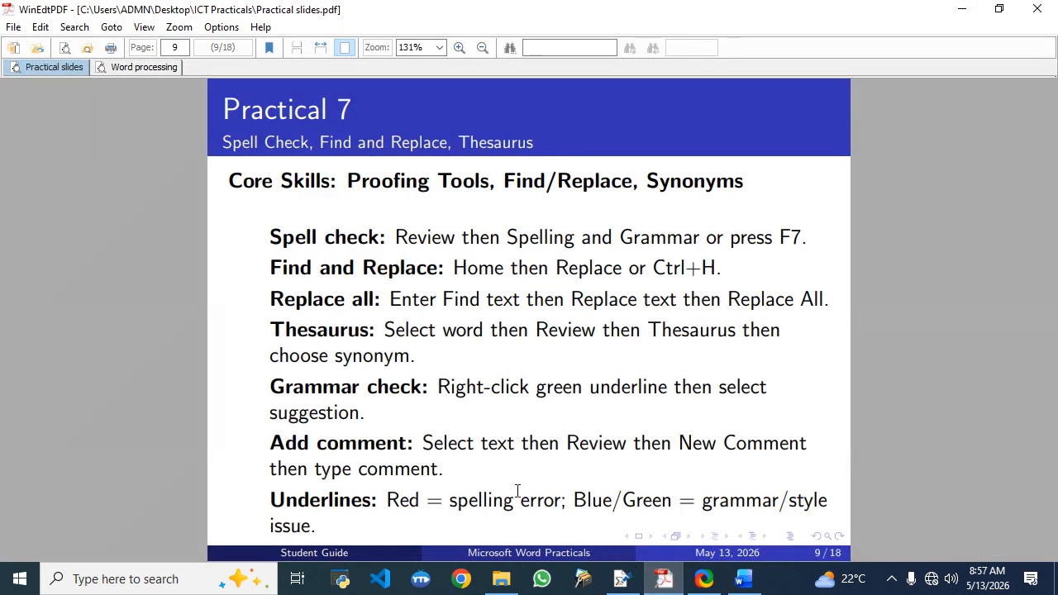
click(154, 66)
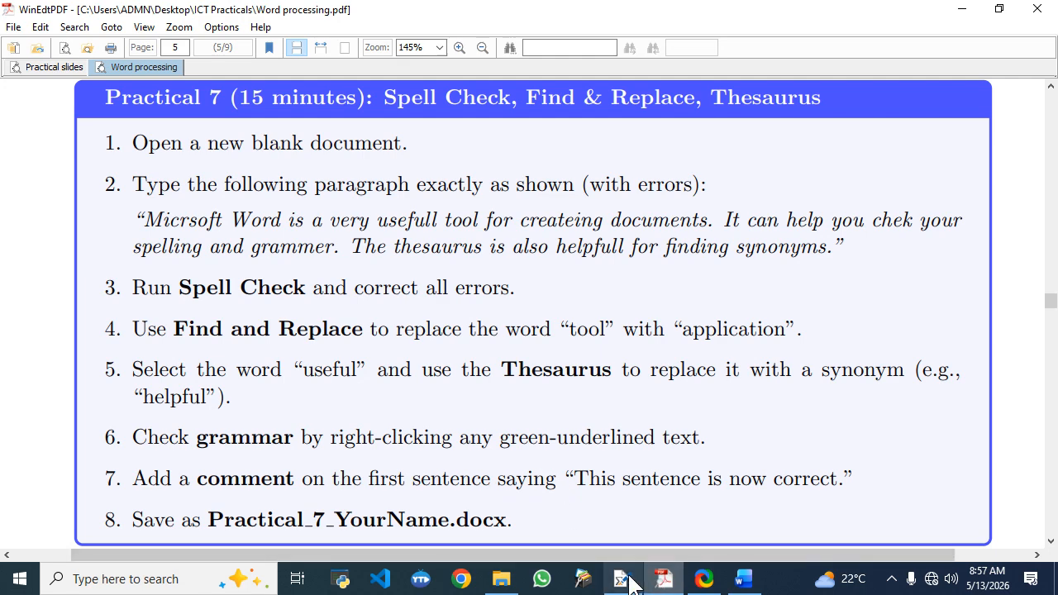
click(744, 578)
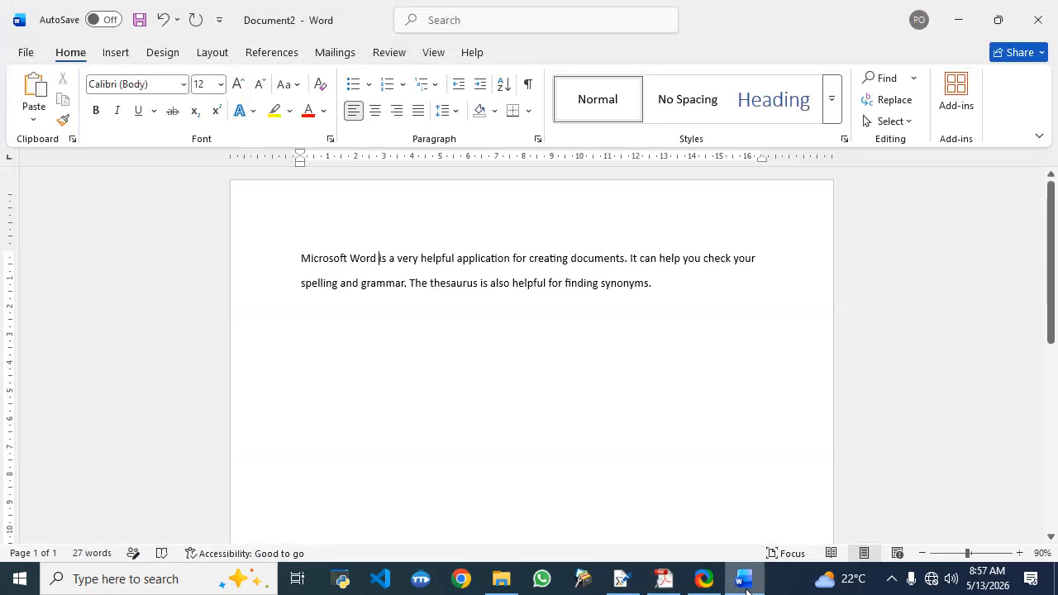
Step: Add the comment "This sentence is now correct." to the first sentence, start a blank reply under it, and close the comments
click(632, 262)
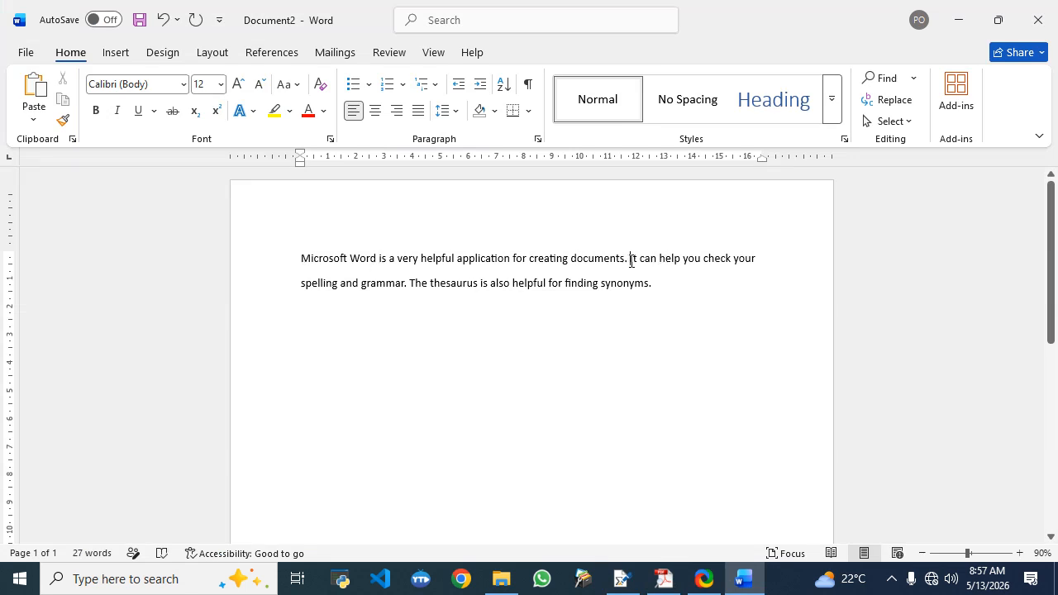
drag(631, 261, 314, 263)
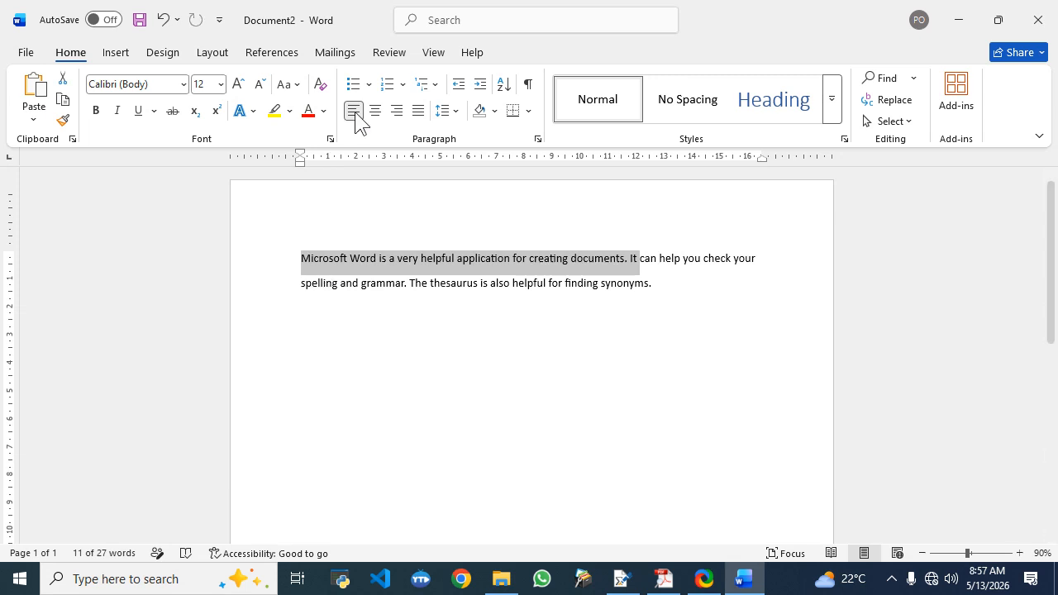
click(387, 53)
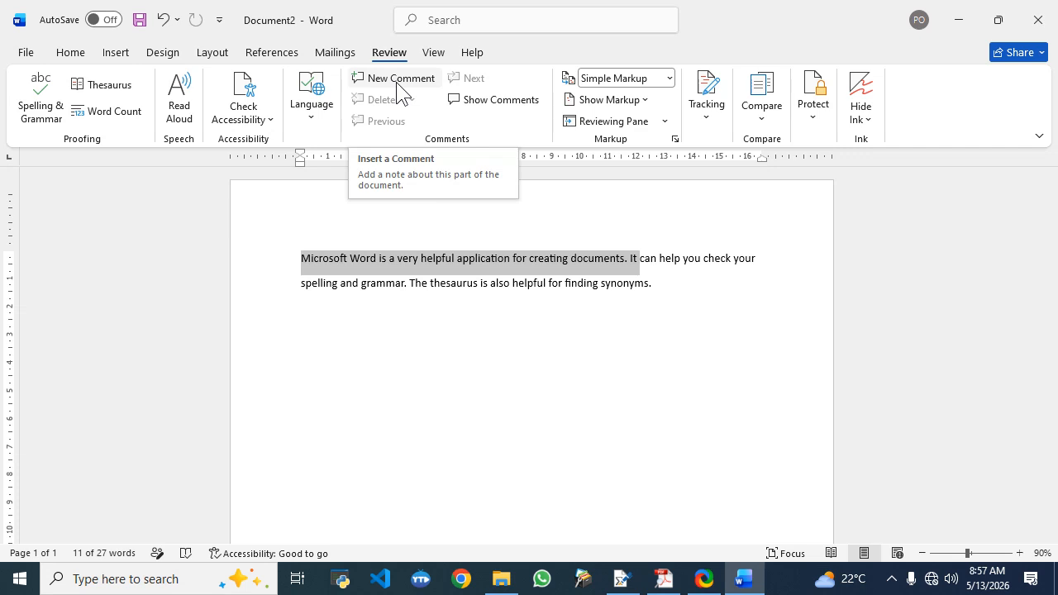
click(398, 83)
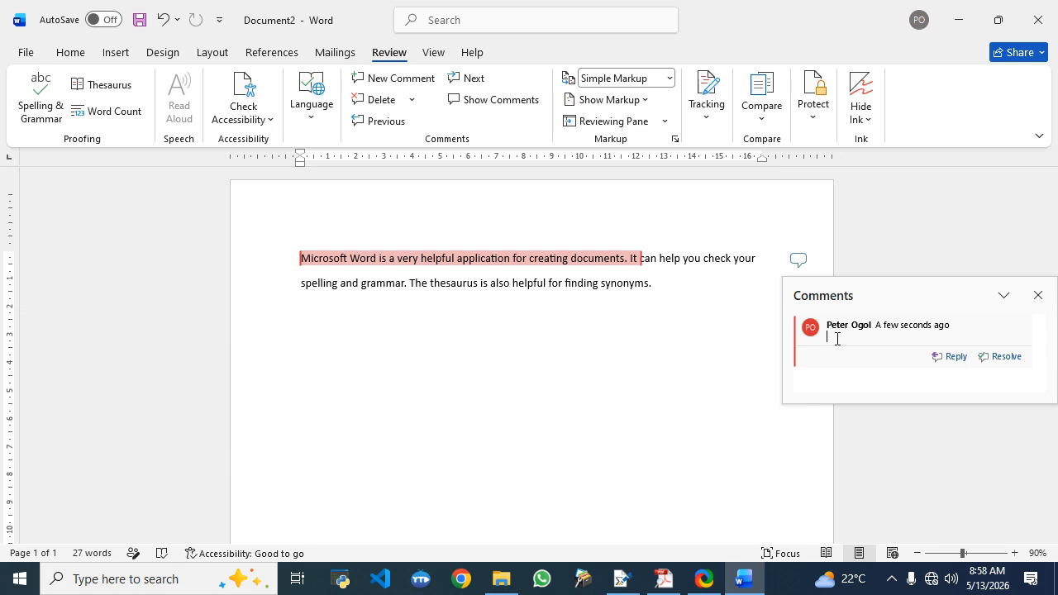
text(This sentence is now correct.)
click(955, 357)
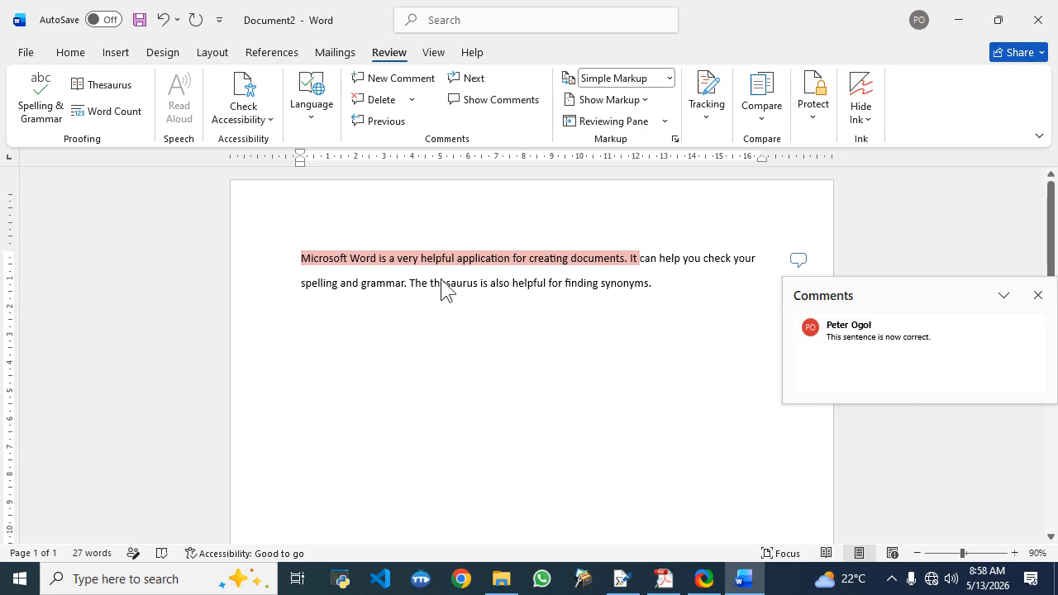
click(1038, 296)
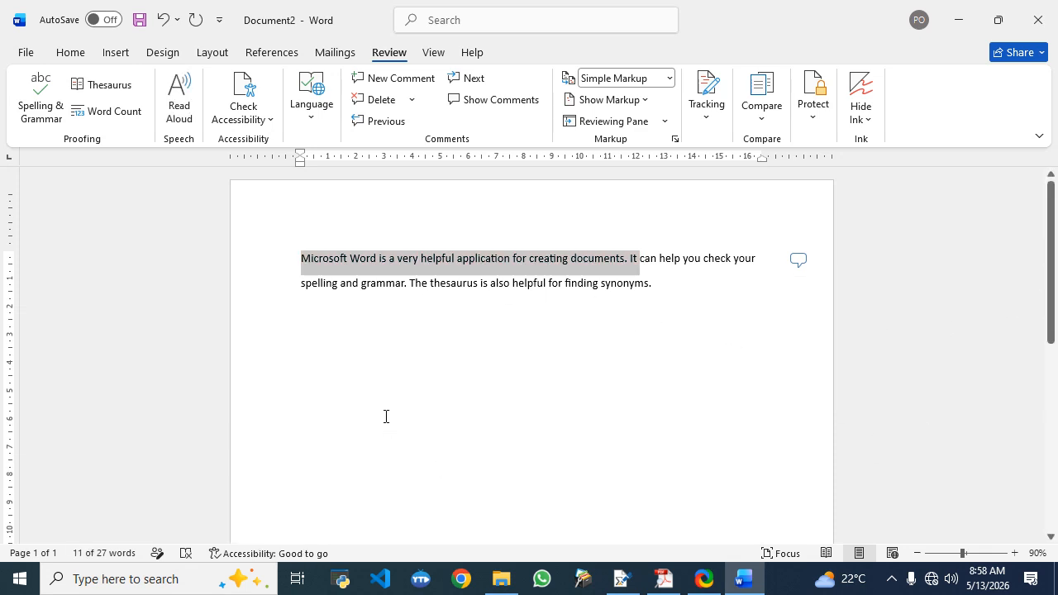
Step: Reopen the first sentence's comment thread from its marker beside the paragraph to check the comment
click(492, 285)
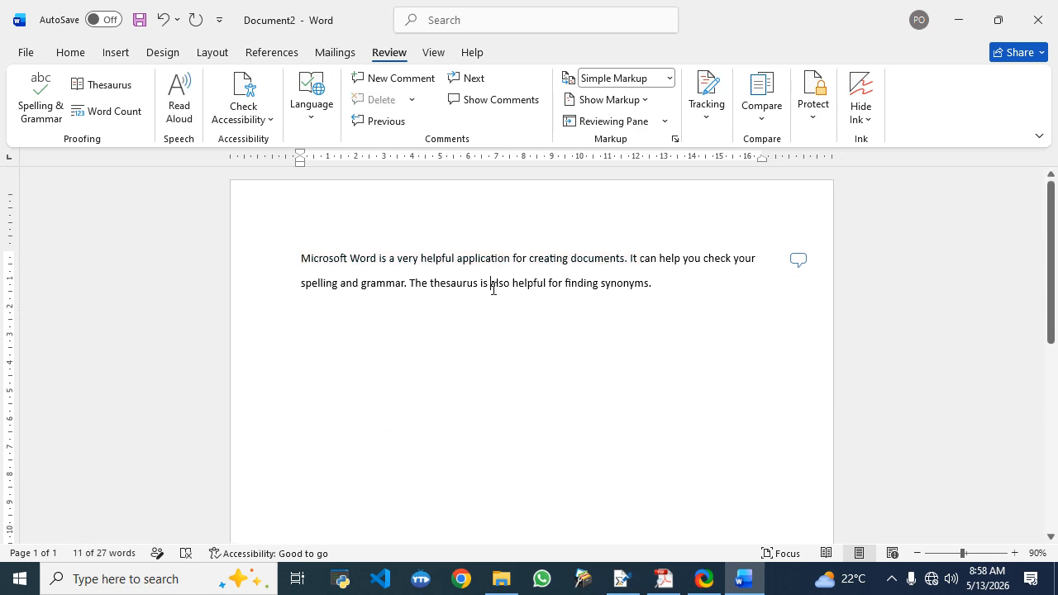
click(799, 259)
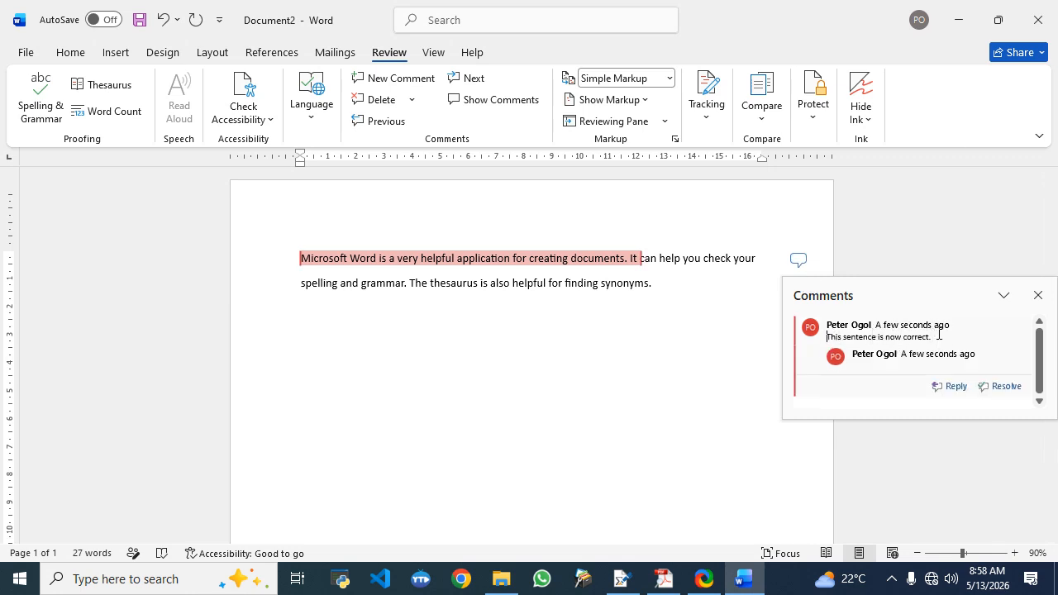
click(733, 266)
click(686, 291)
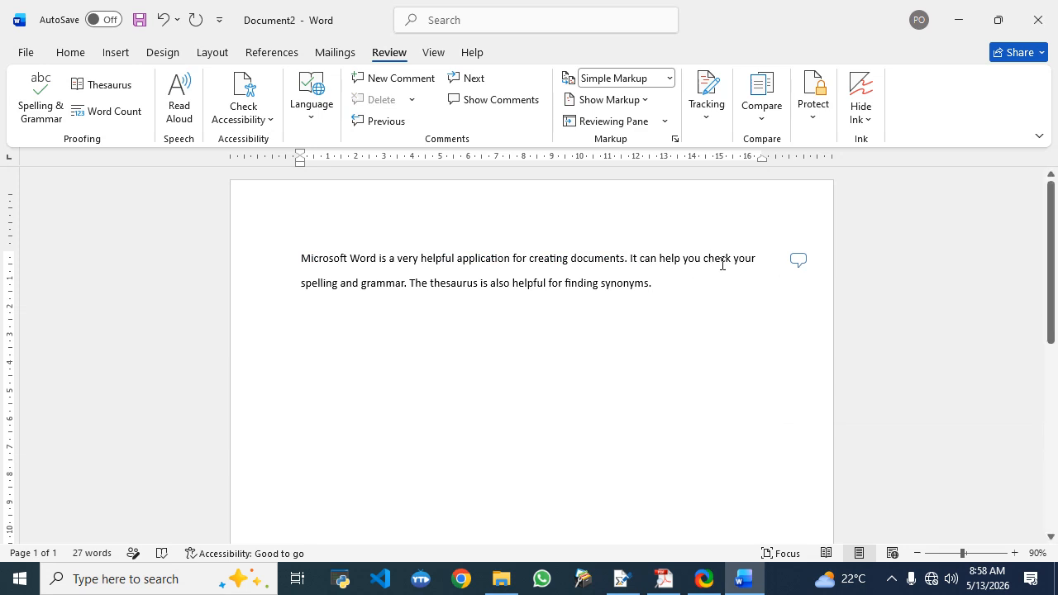
click(797, 263)
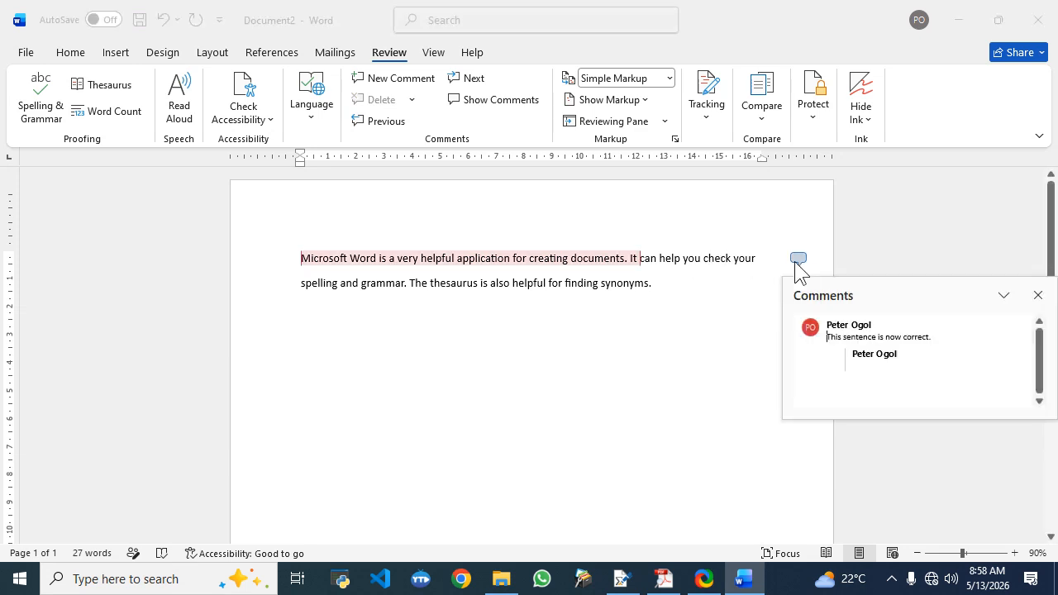
Step: Show the comments beside the page, collapse them again, and view the thread from its marker before returning to the text
click(385, 51)
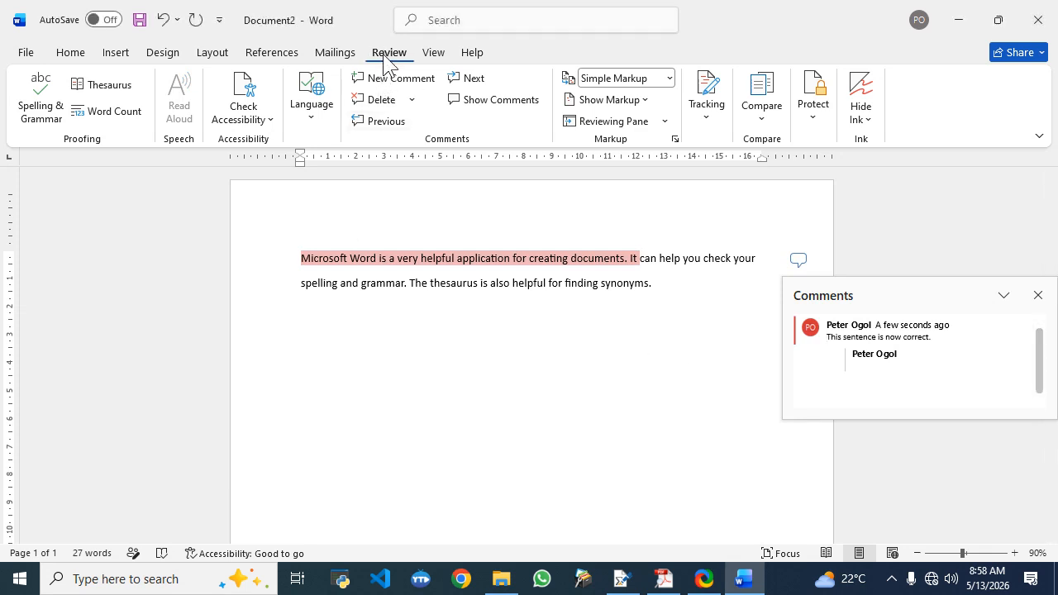
click(498, 111)
click(498, 106)
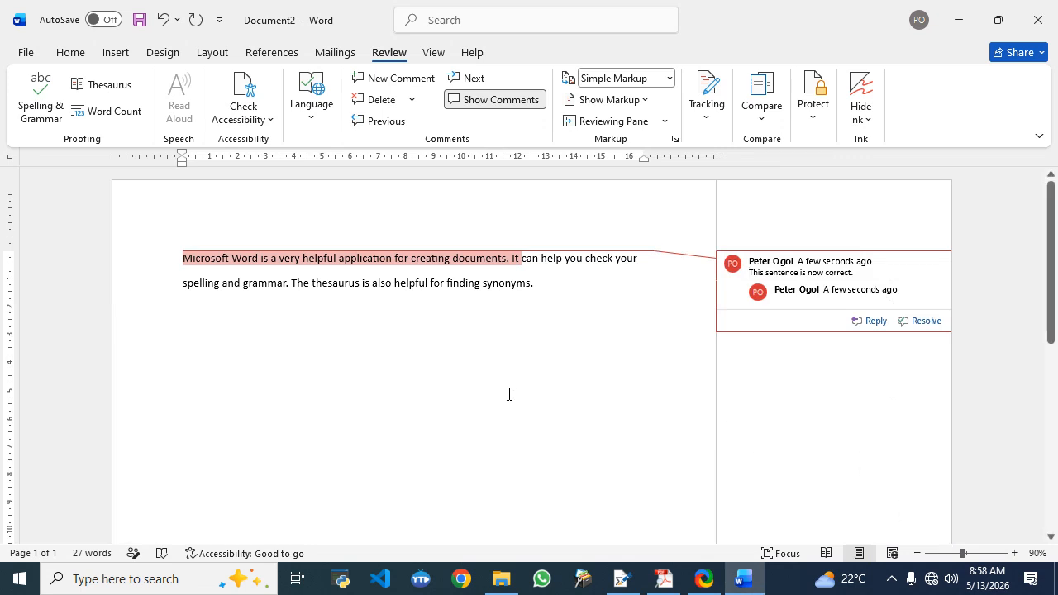
click(488, 99)
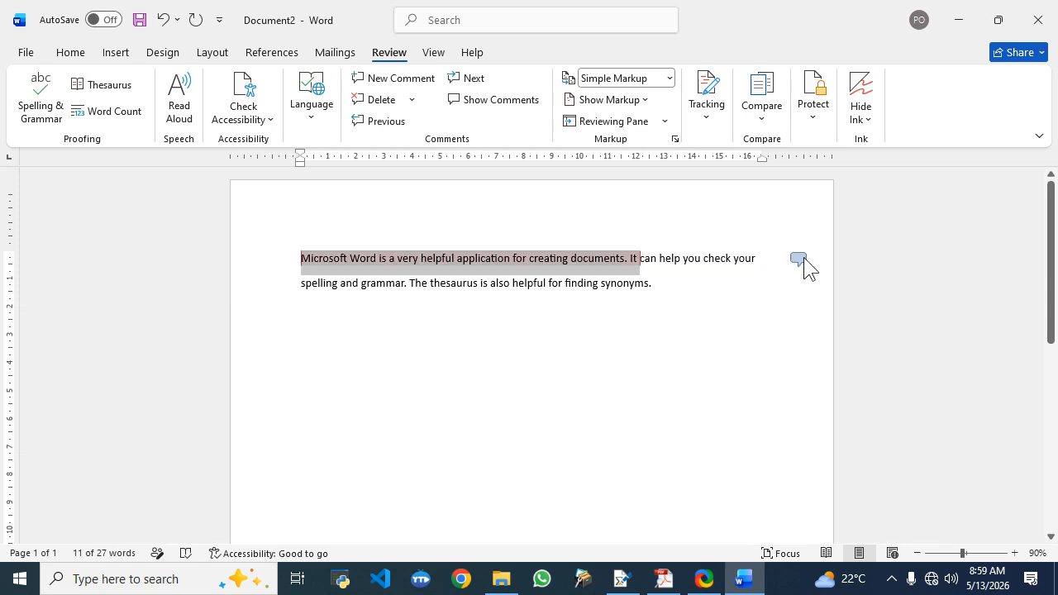
click(803, 264)
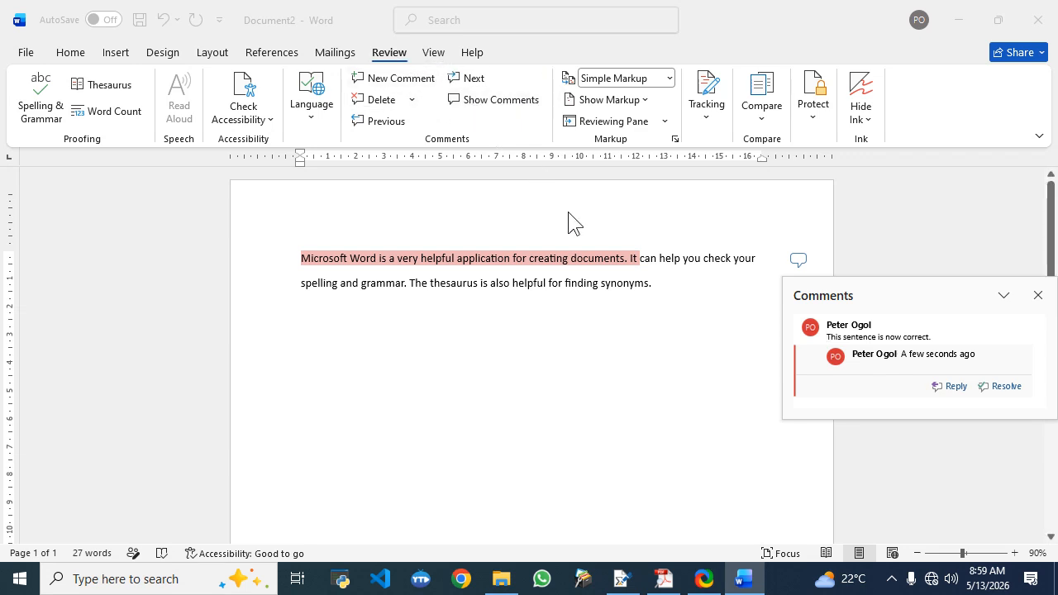
click(623, 259)
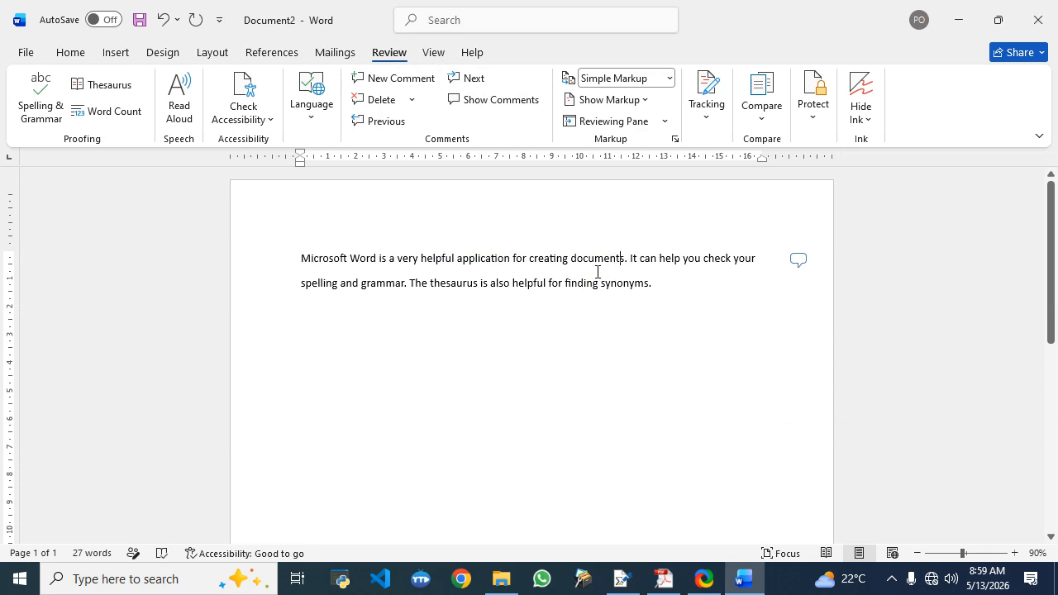
Step: Show the comments in the margin again, view the comment author's contact card, and hide the comments
mouse_move(594, 256)
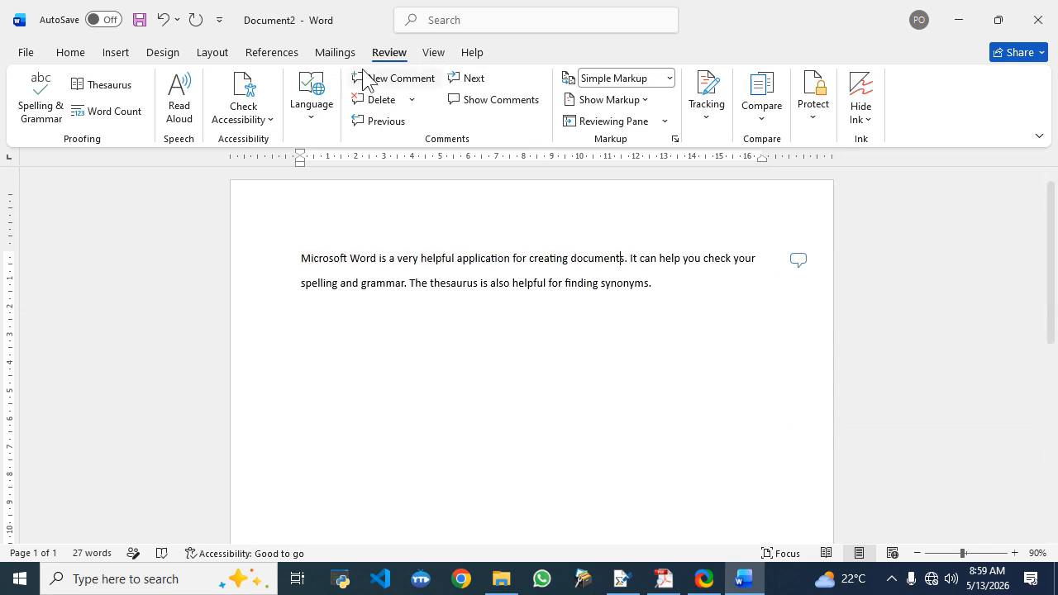
click(529, 101)
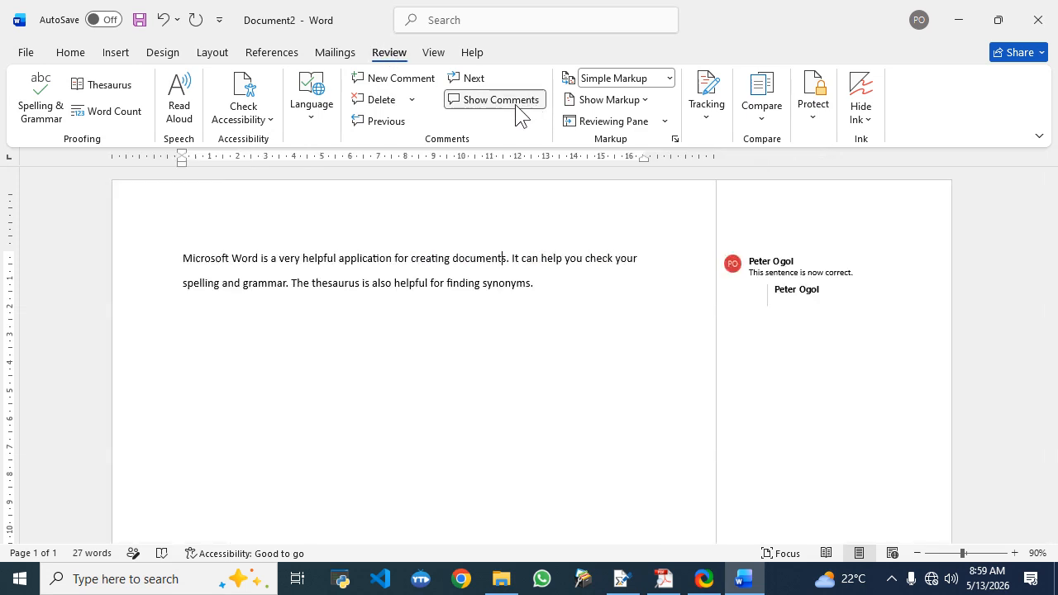
mouse_move(744, 269)
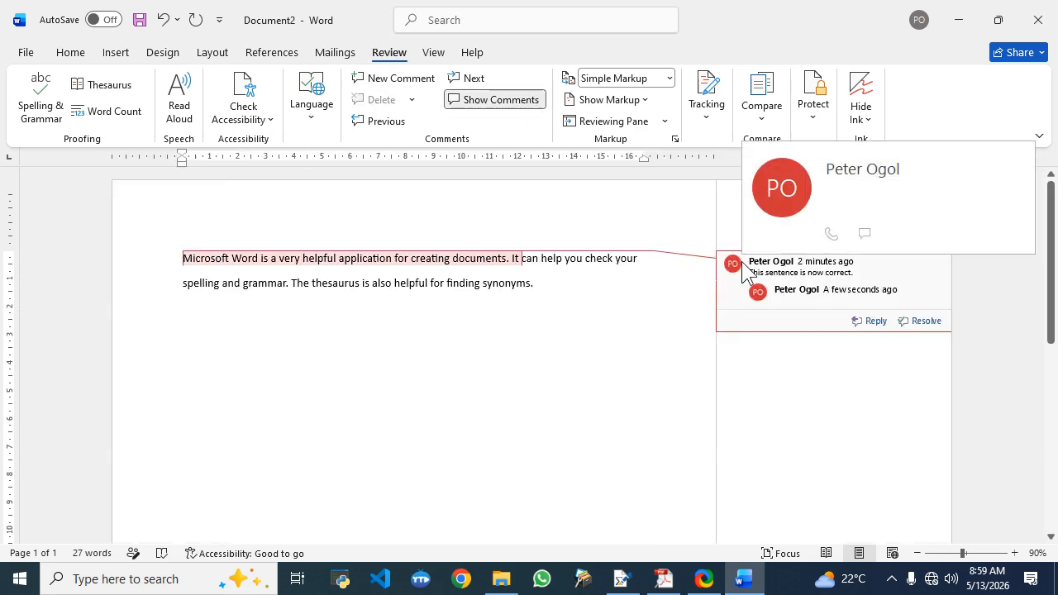
click(742, 264)
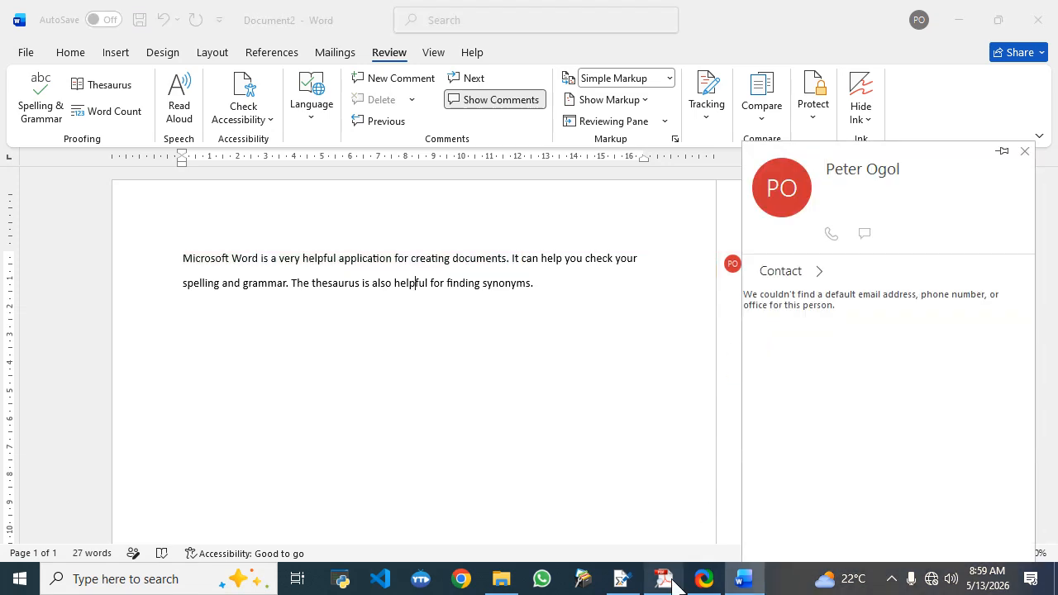
click(498, 100)
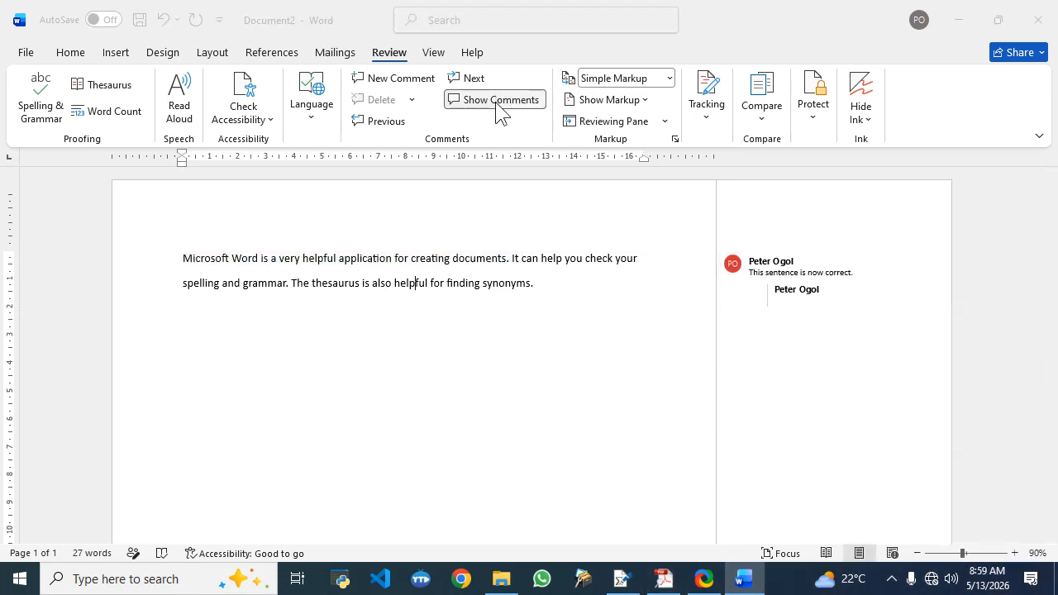
click(499, 100)
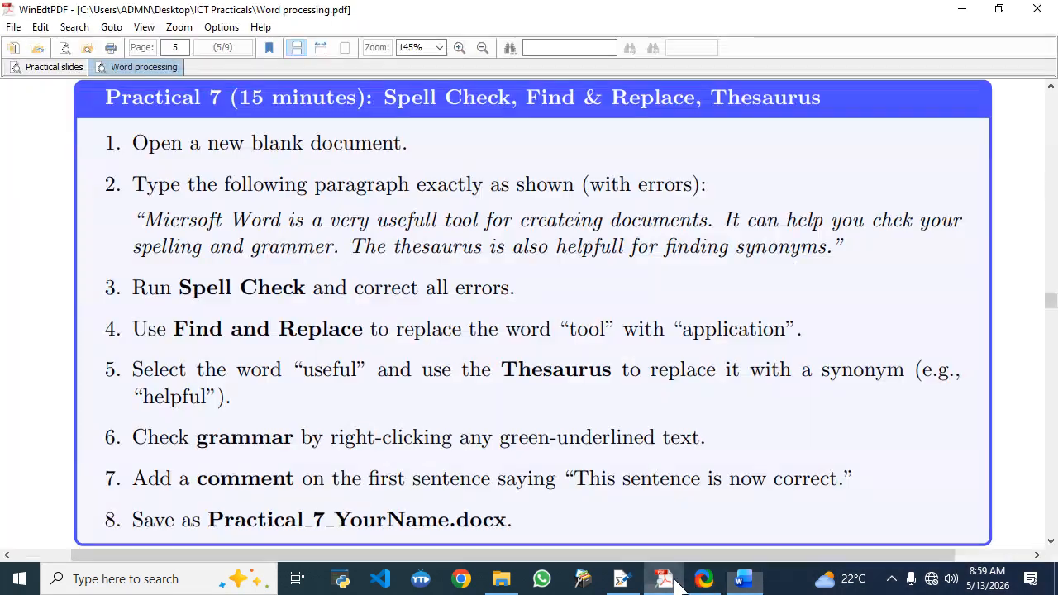
Step: Review the save instruction in the practical's PDF, return to Word, and open the Save As dialog with the suggested file name cleared
click(664, 579)
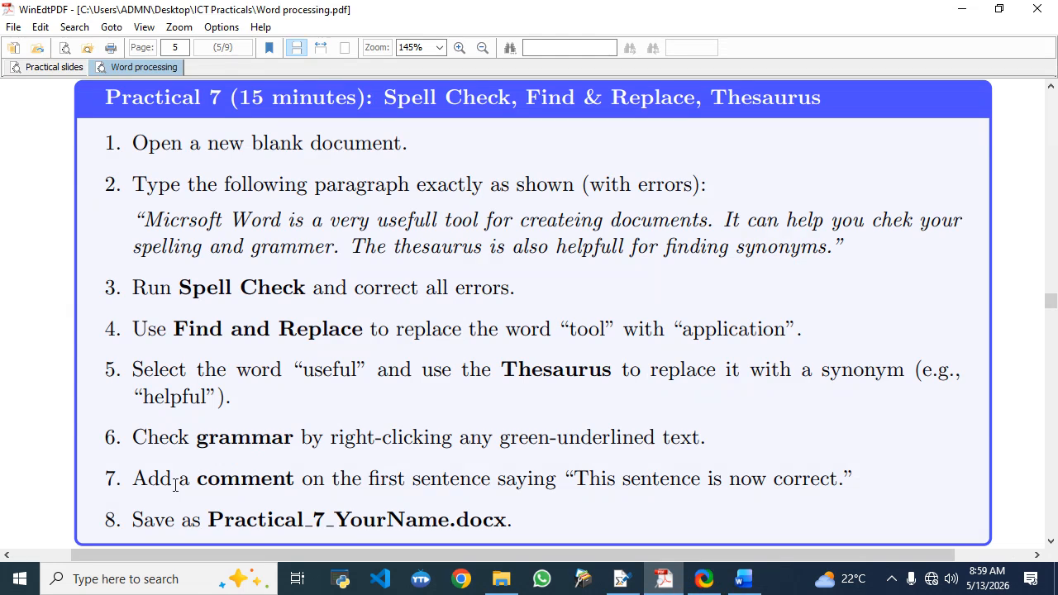
key(alt+Tab)
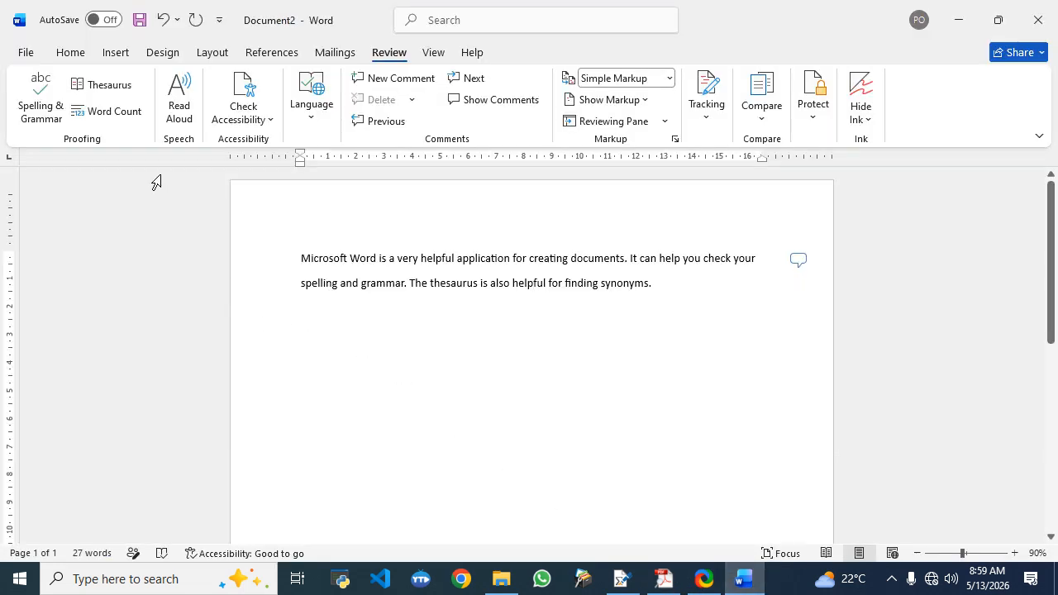
click(34, 52)
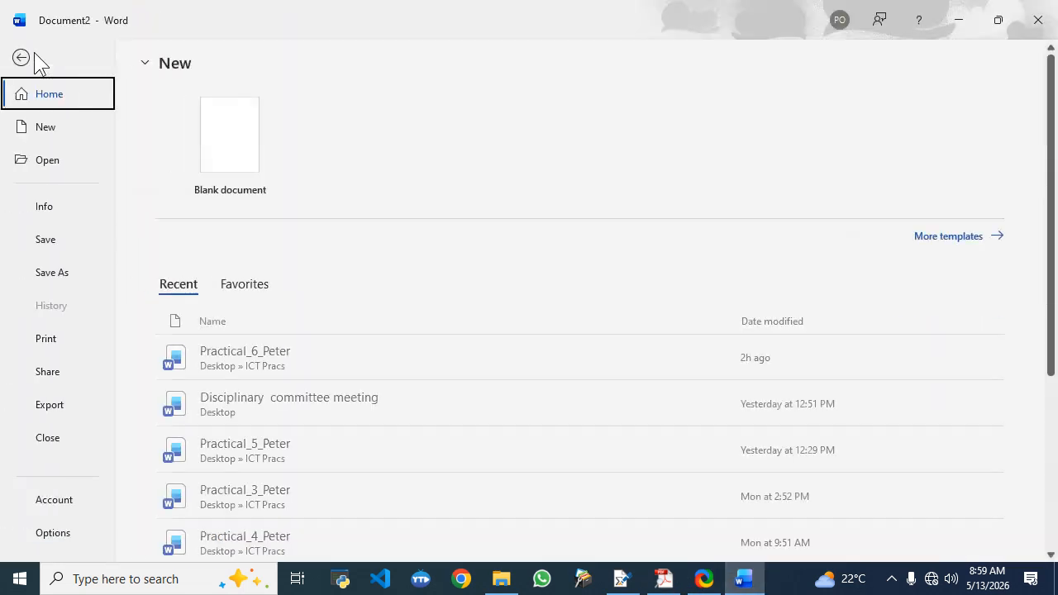
click(41, 243)
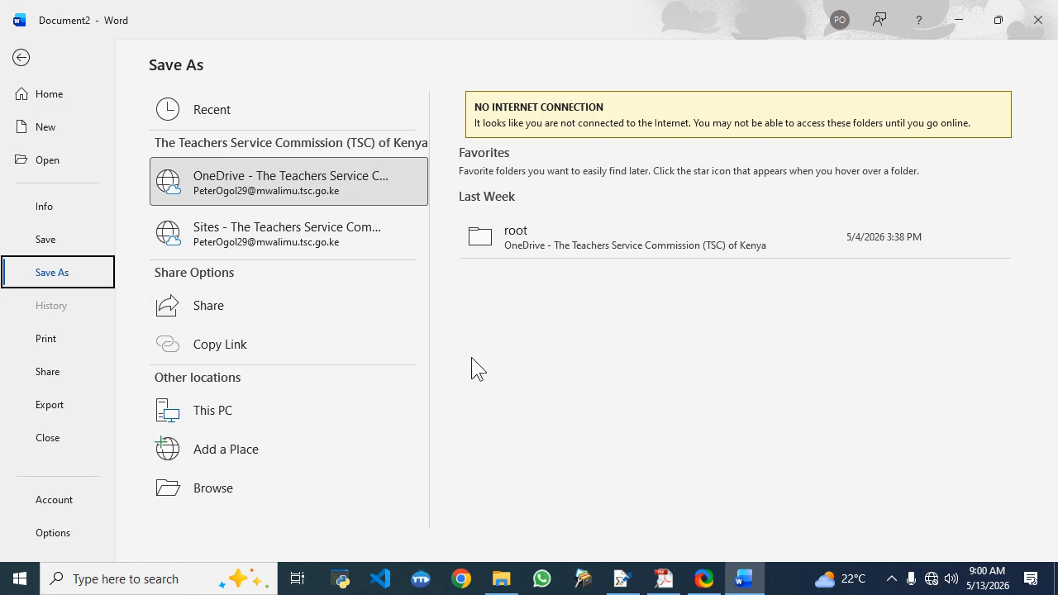
click(235, 492)
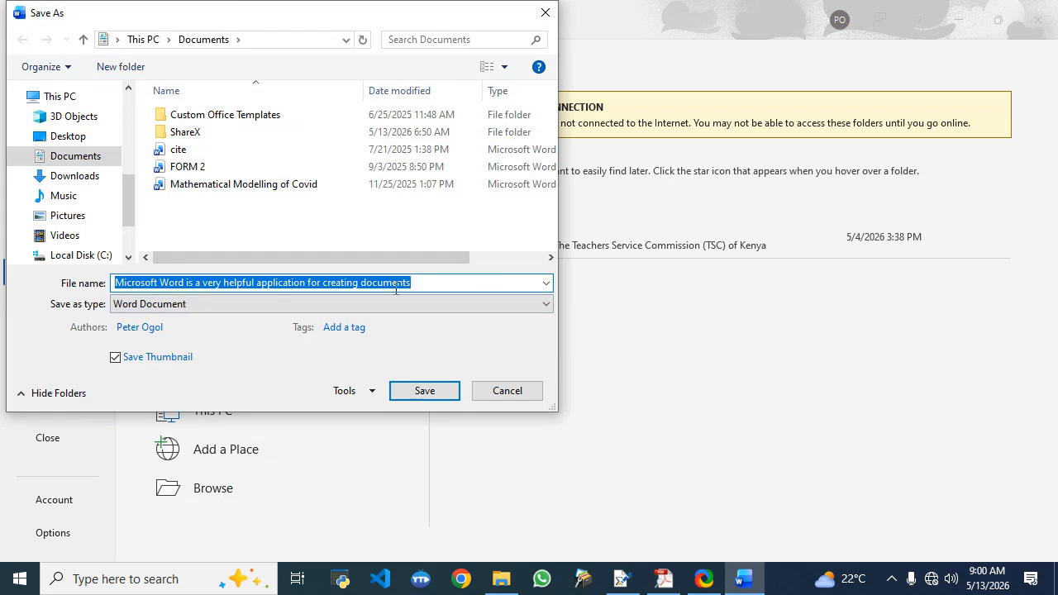
key(BackSpace)
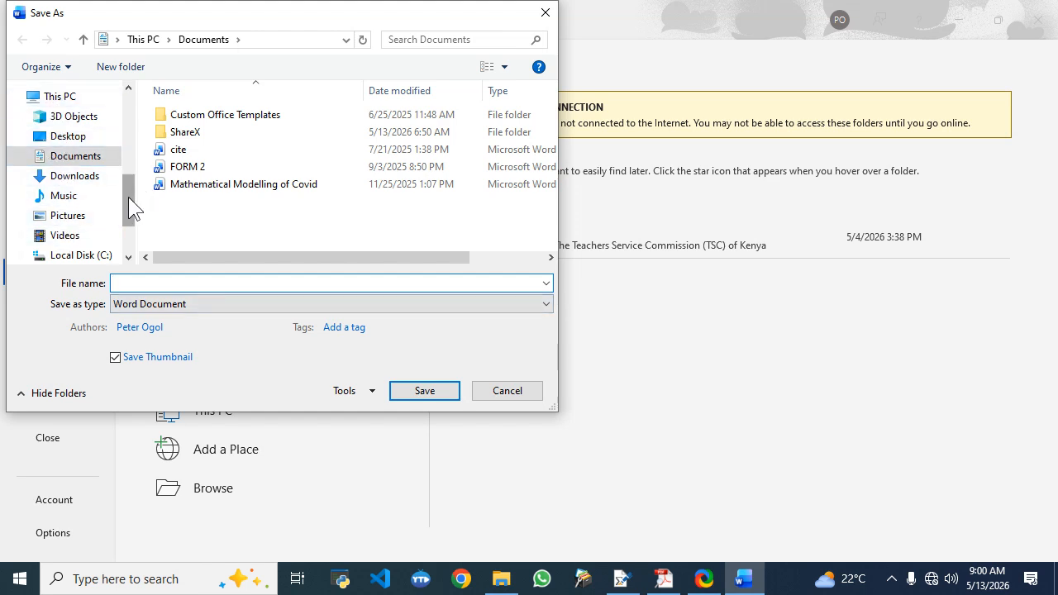
Step: Set the save location to the ICT Pracs folder on the Desktop
drag(129, 197, 131, 101)
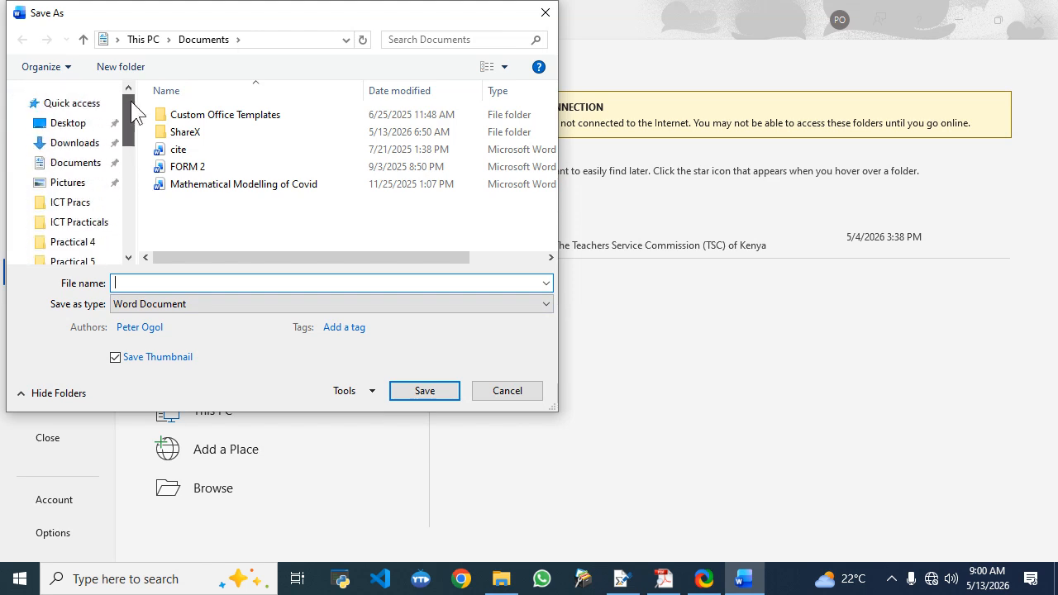
click(84, 126)
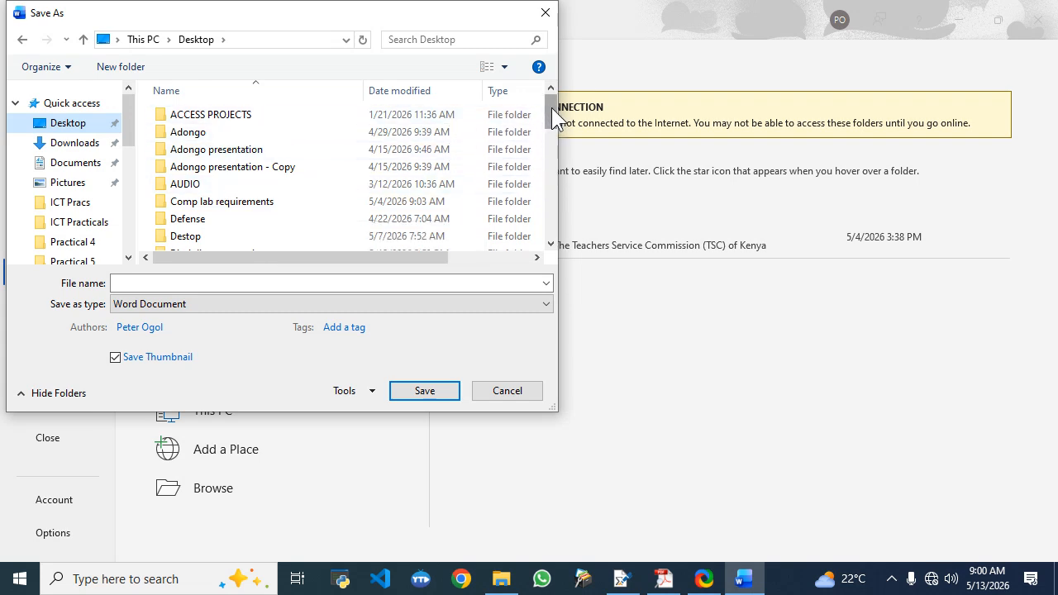
drag(553, 113, 552, 164)
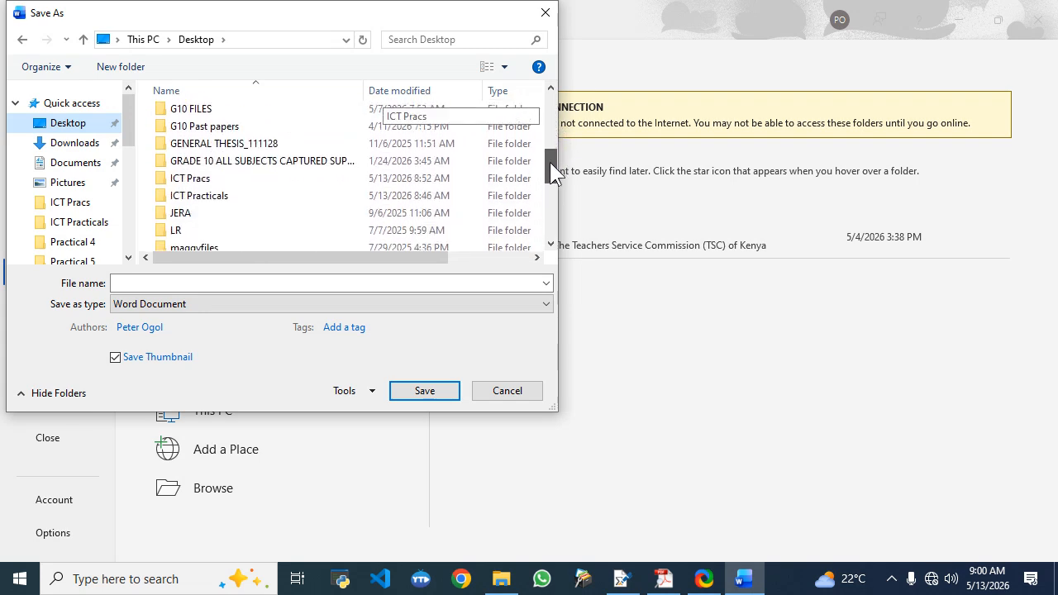
drag(550, 162, 550, 169)
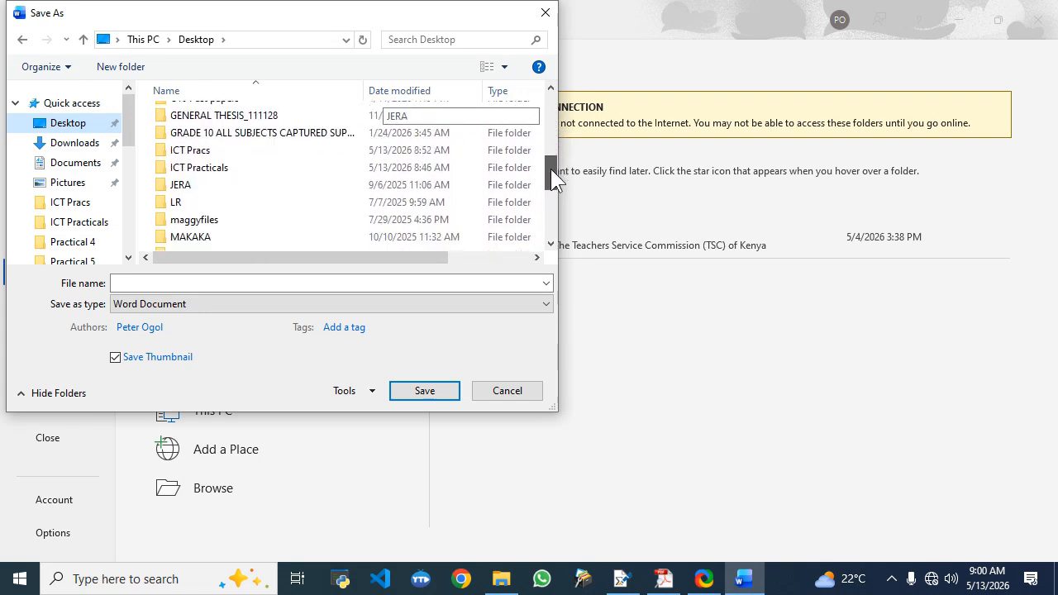
double_click(219, 150)
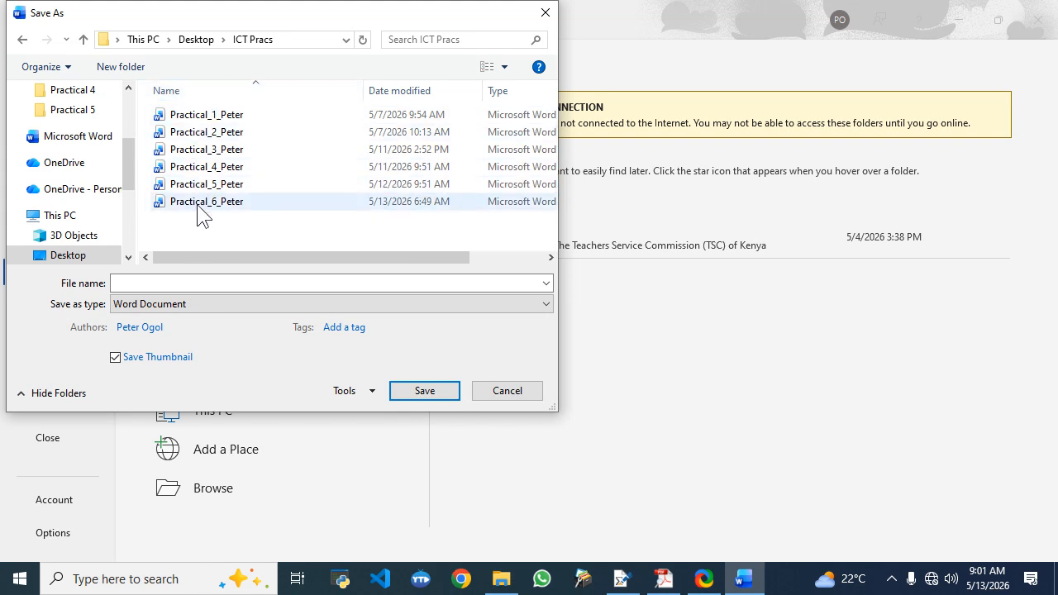
Step: Reuse the file name of the existing Practical_6 document and change its number to 7
click(231, 207)
click(141, 284)
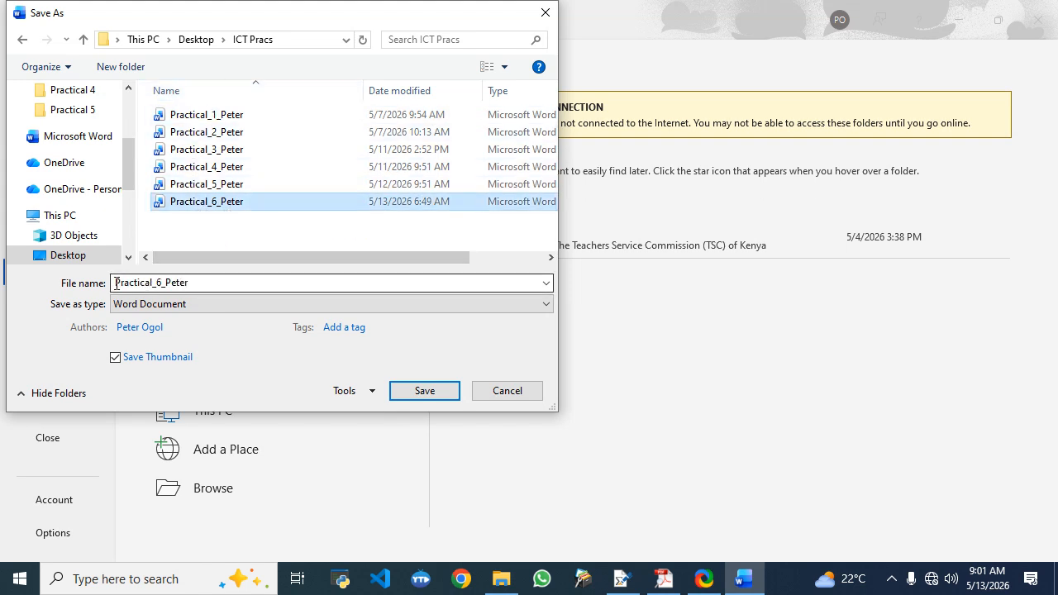
double_click(191, 283)
click(190, 283)
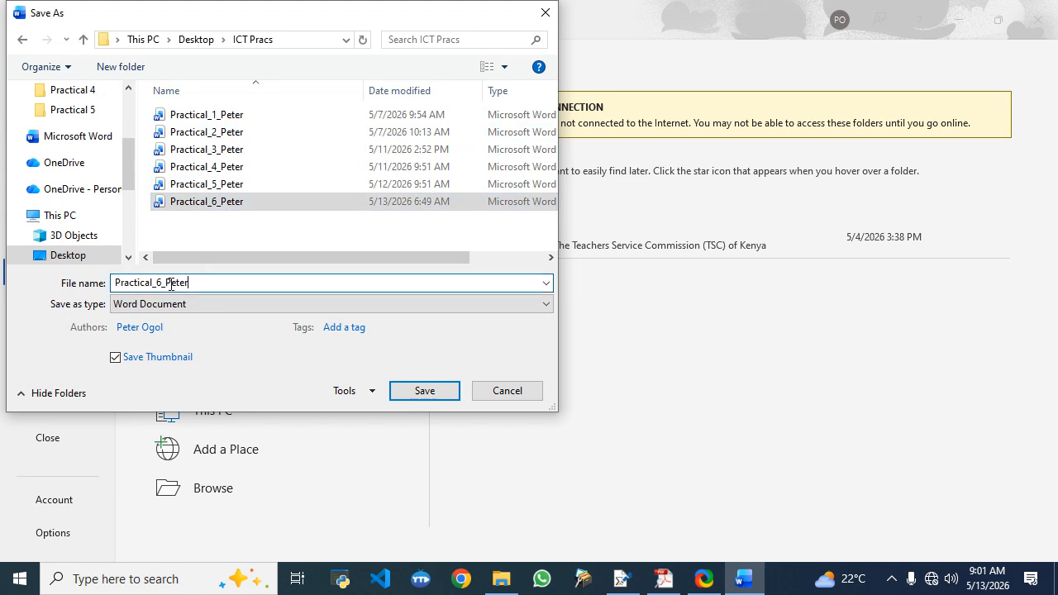
double_click(162, 283)
click(162, 283)
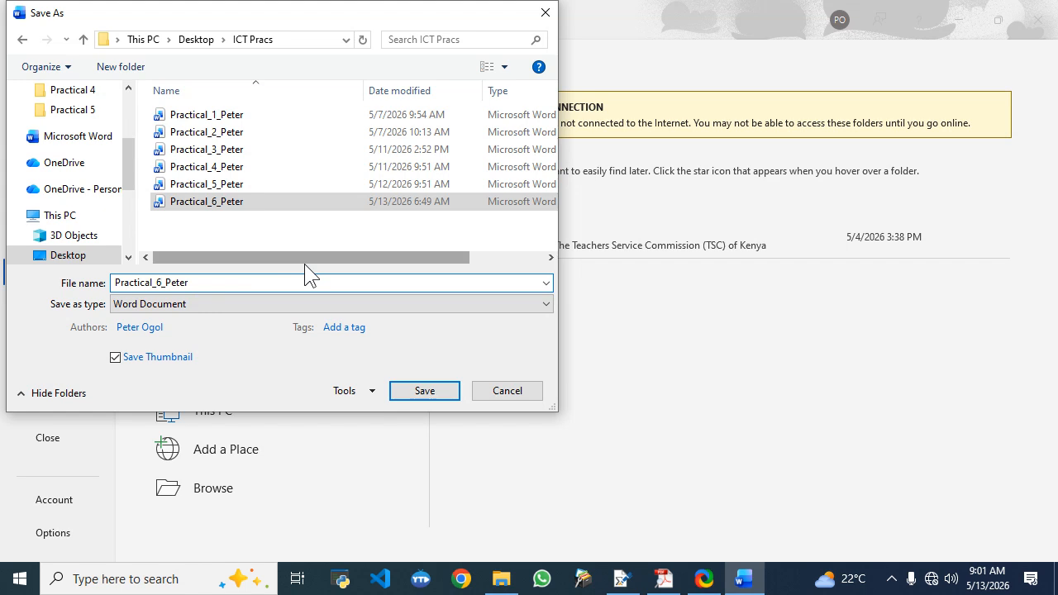
key(BackSpace)
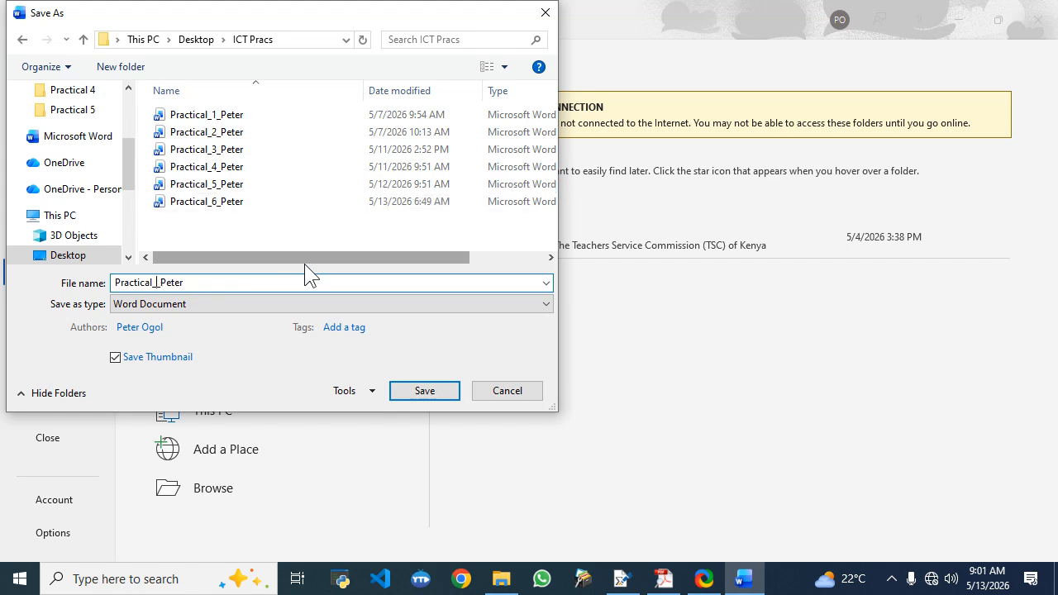
text(7_)
Step: Replace the whole file name with "Practical_7_" followed by the author's first name, and save as a Word Document
drag(204, 282, 110, 282)
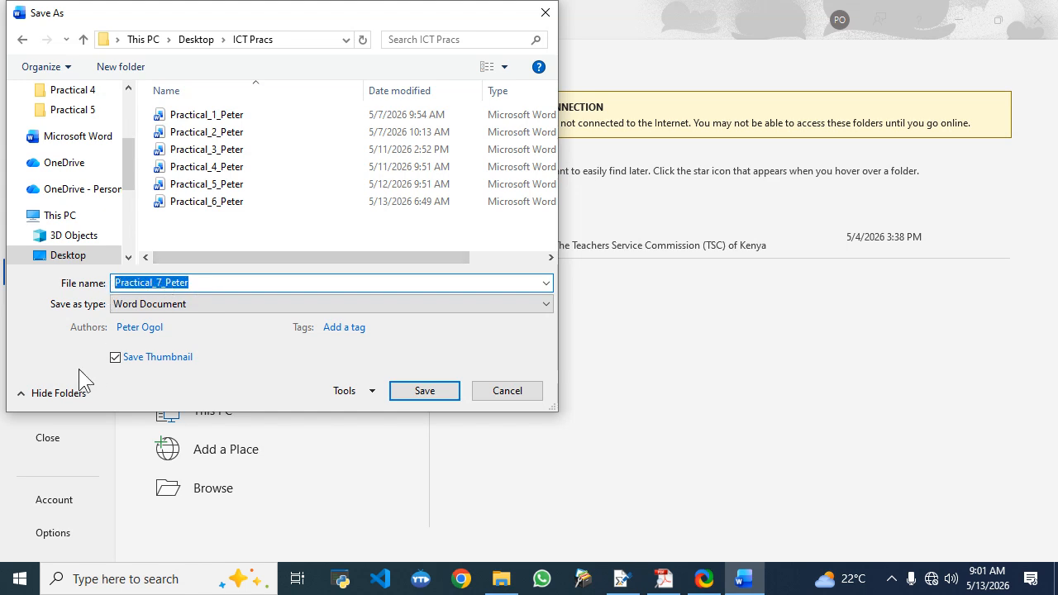
key(BackSpace)
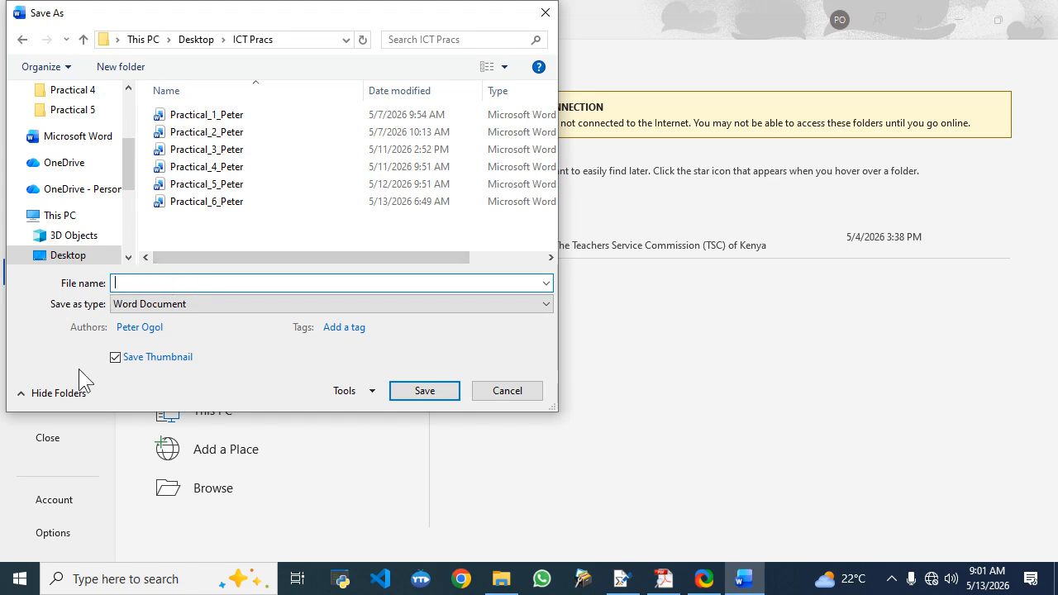
text(P)
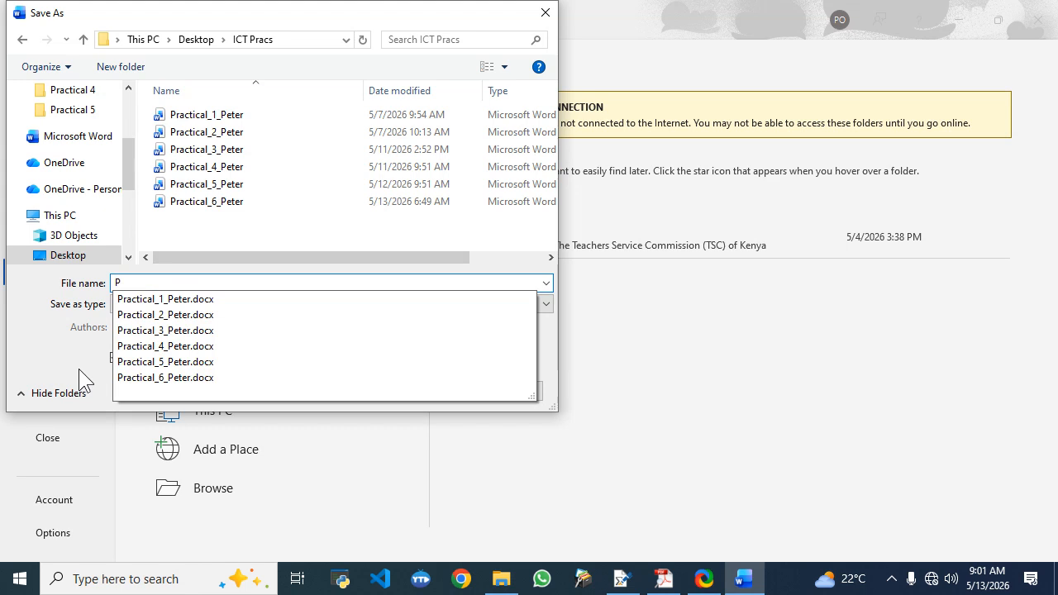
text(ractical_7)
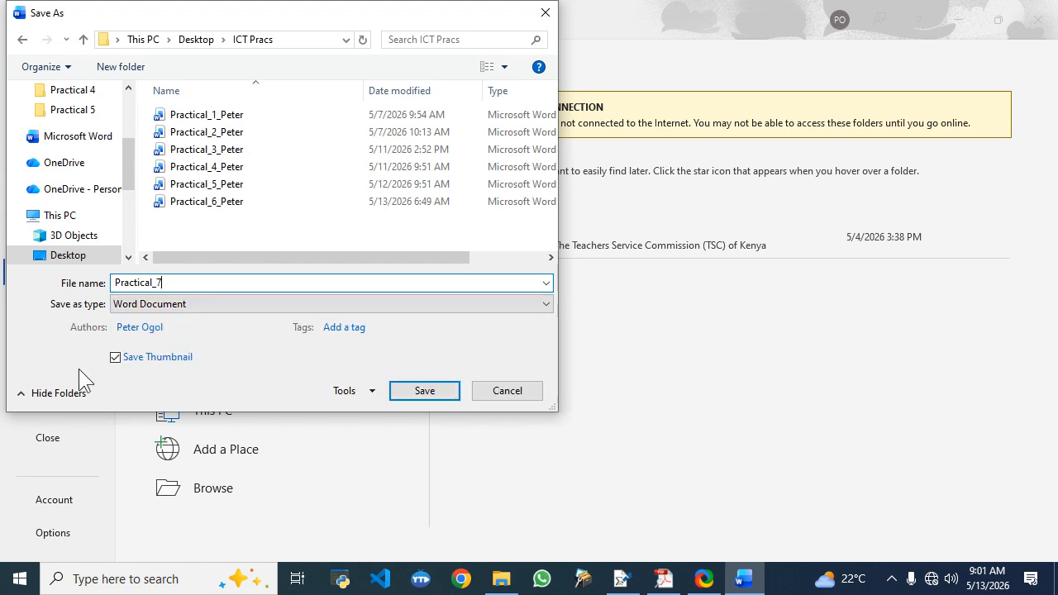
text(_Peter)
click(432, 395)
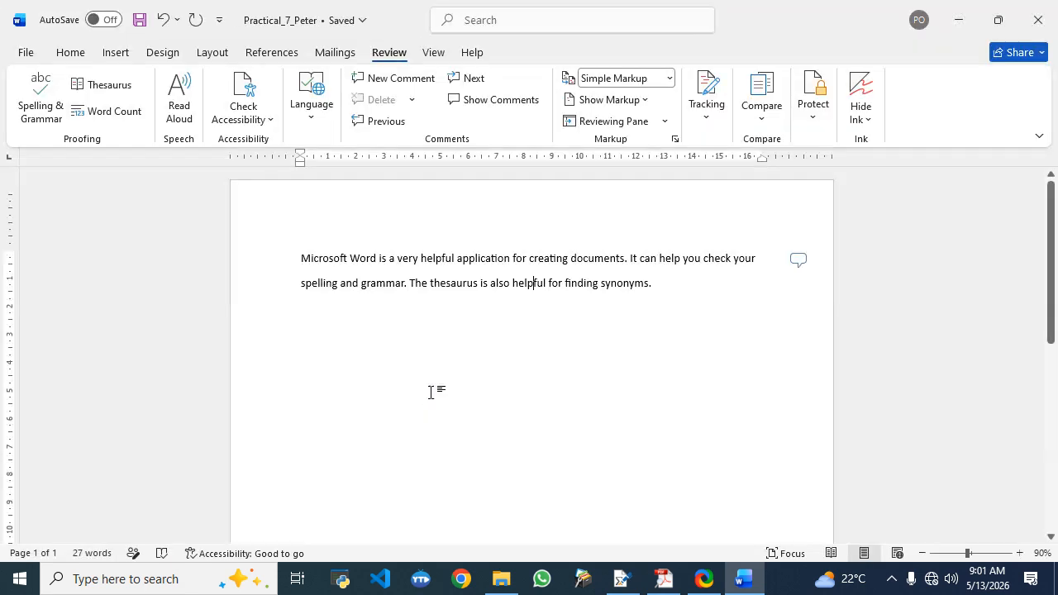